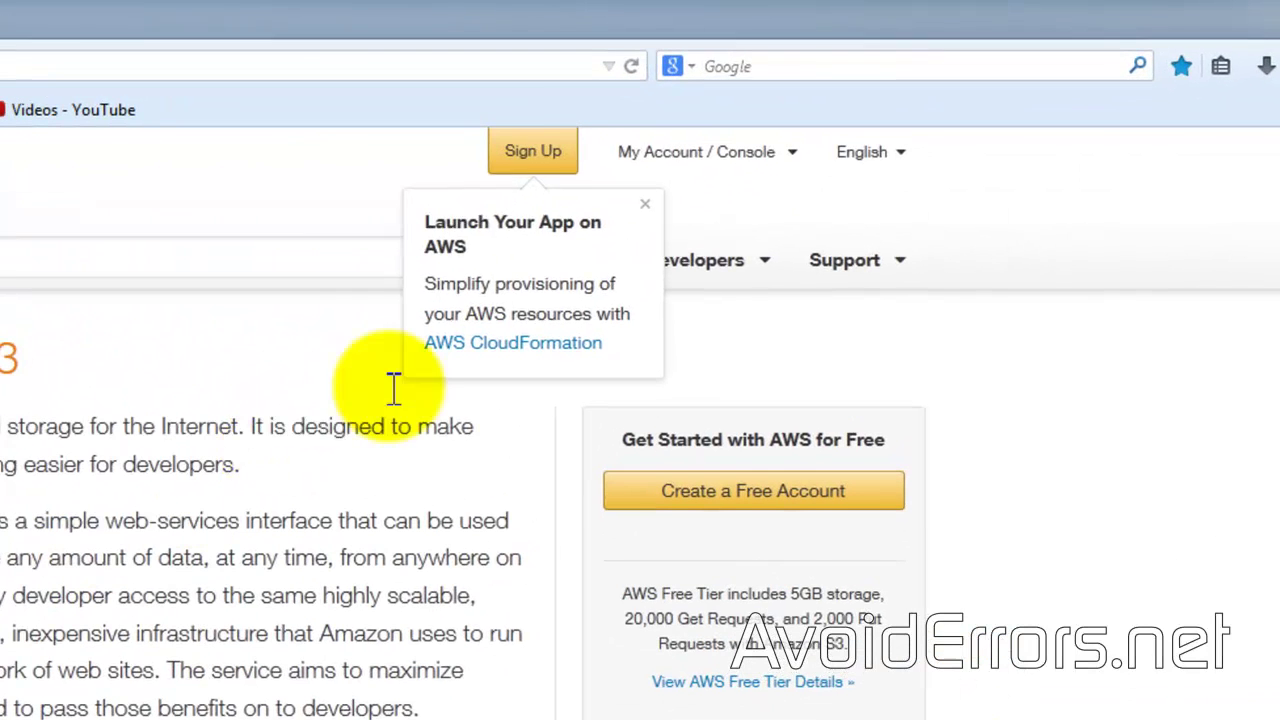
Step: Sign up for an AWS account on the free Basic support plan and sign in
{"action": "left_click", "coordinate": [533, 160]}
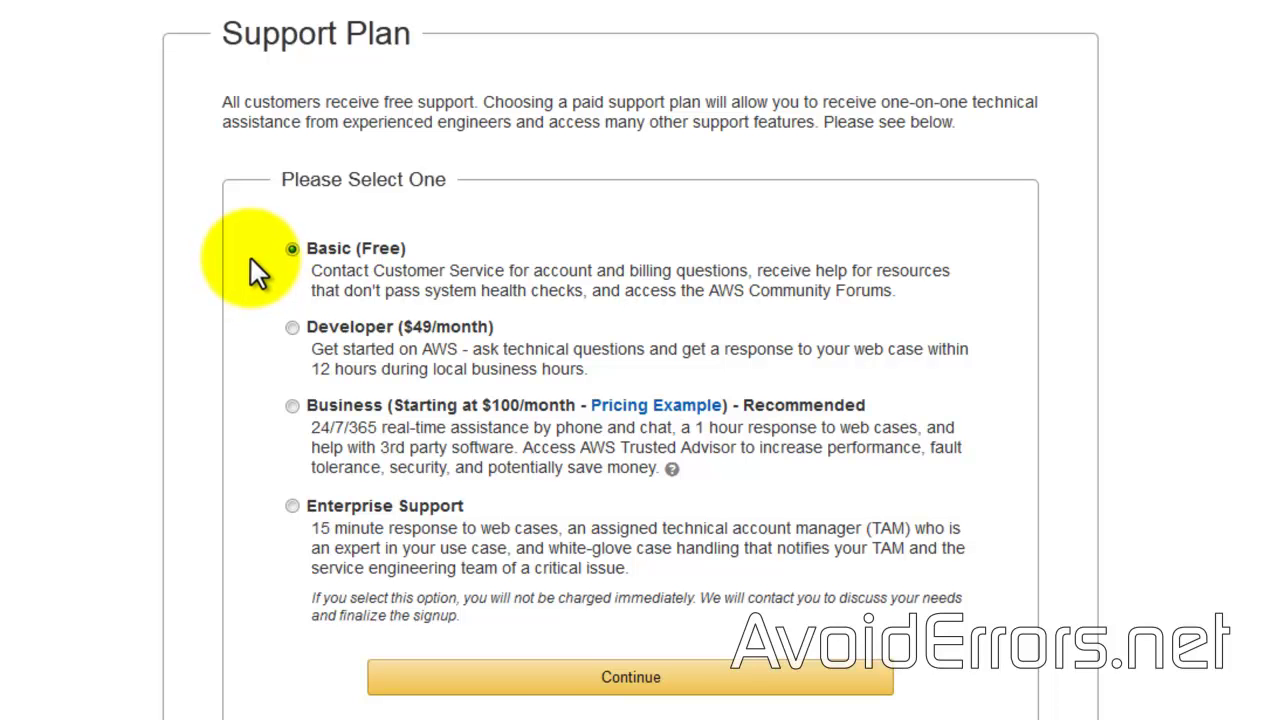
{"action": "left_click", "coordinate": [533, 688]}
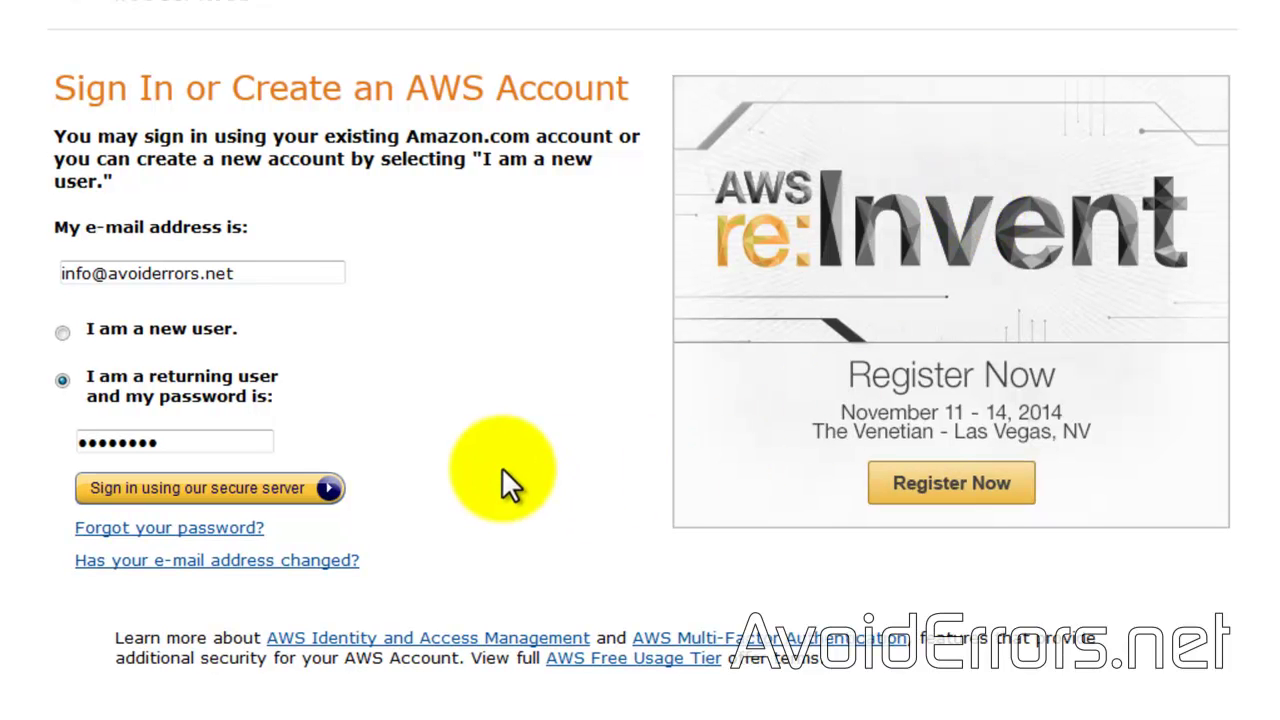
{"action": "left_click", "coordinate": [330, 488]}
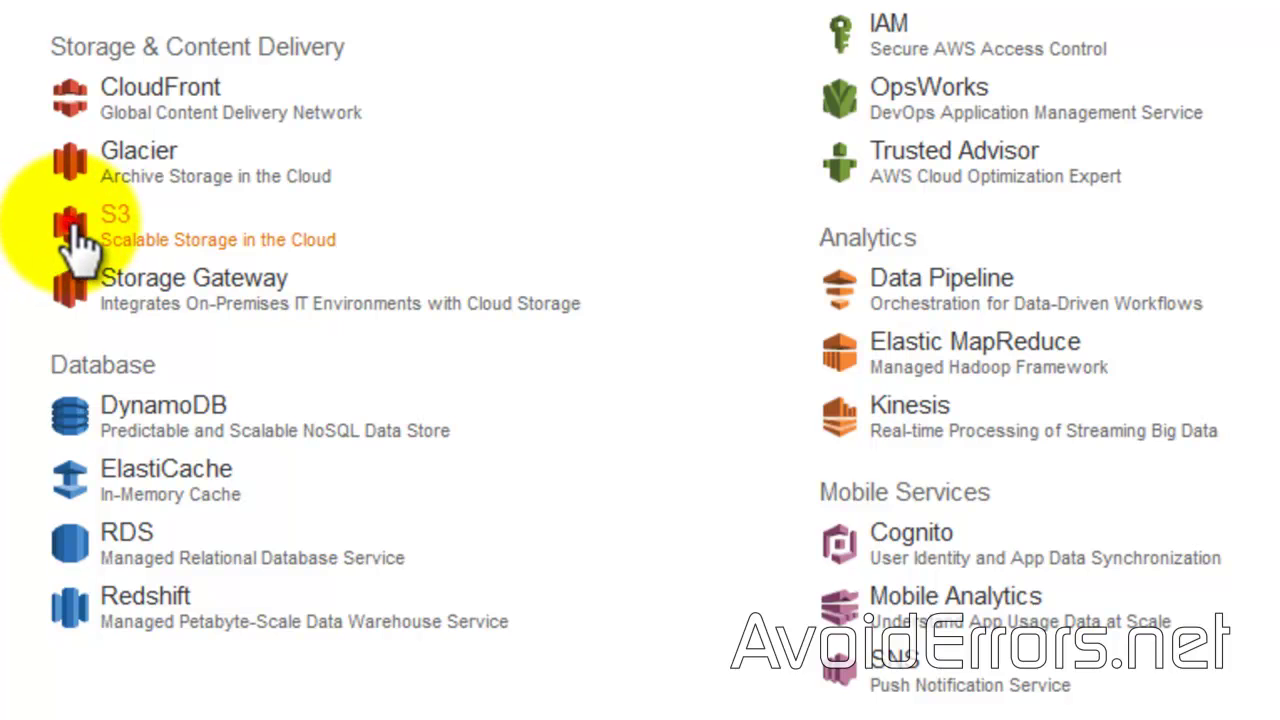
Step: Create an S3 bucket named avoid-errors in the US Standard region
{"action": "left_click", "coordinate": [74, 234]}
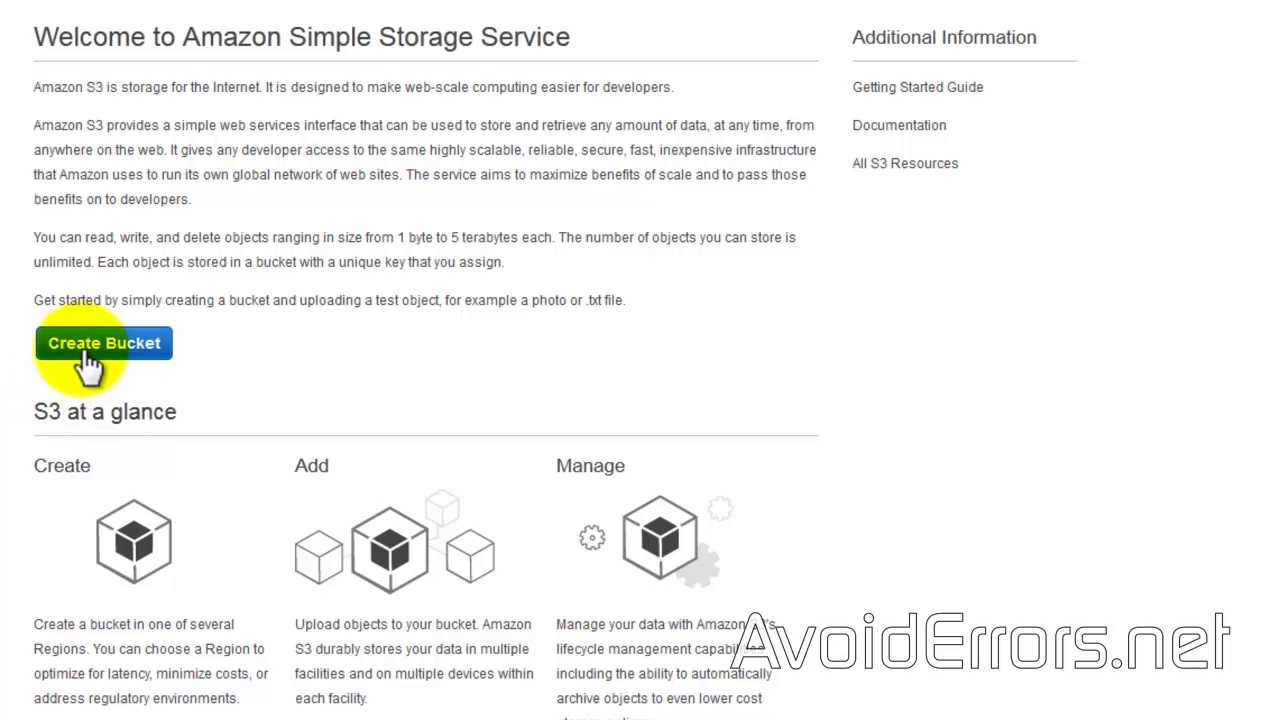
{"action": "left_click", "coordinate": [44, 352]}
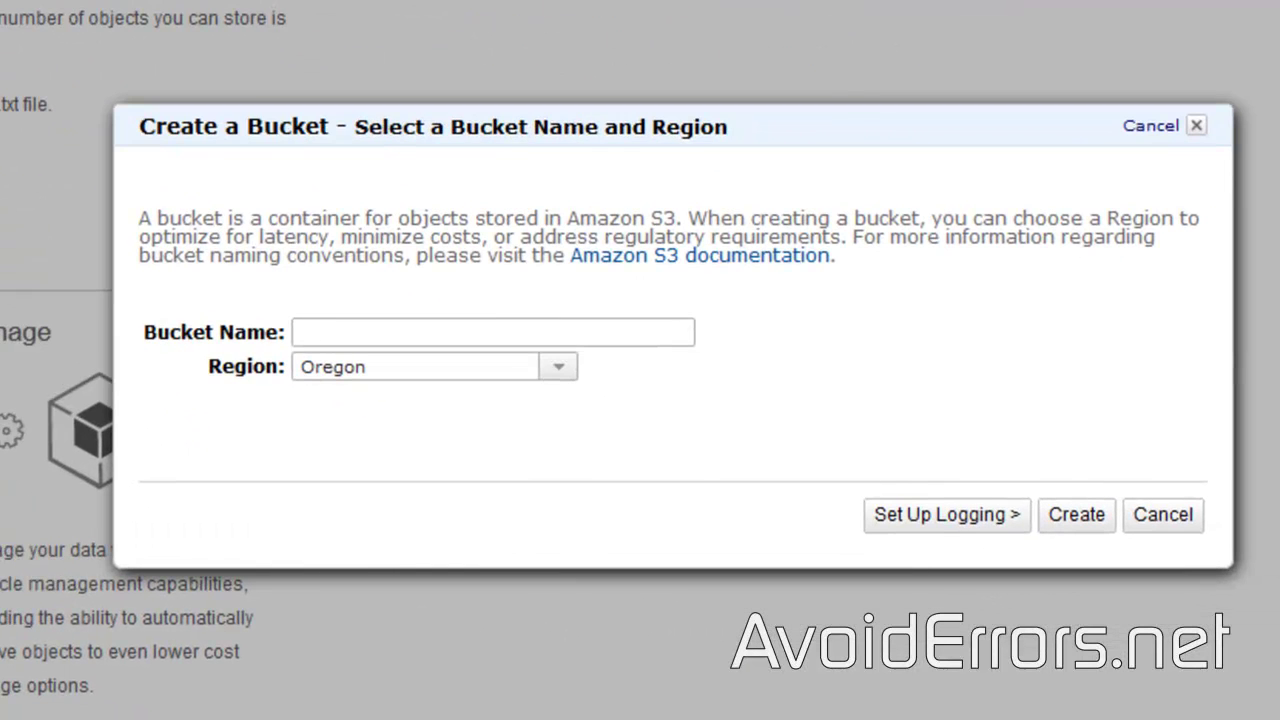
{"action": "left_click", "coordinate": [558, 367]}
{"action": "left_click", "coordinate": [487, 398]}
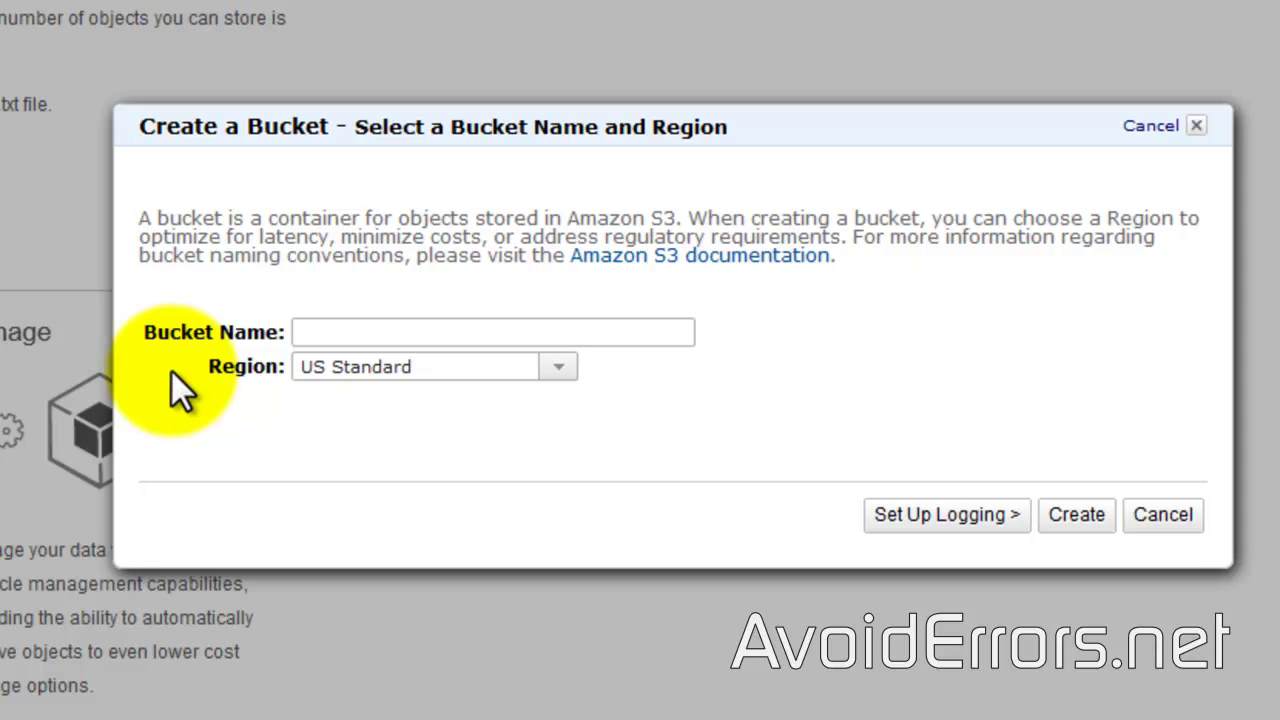
{"action": "left_click", "coordinate": [307, 332]}
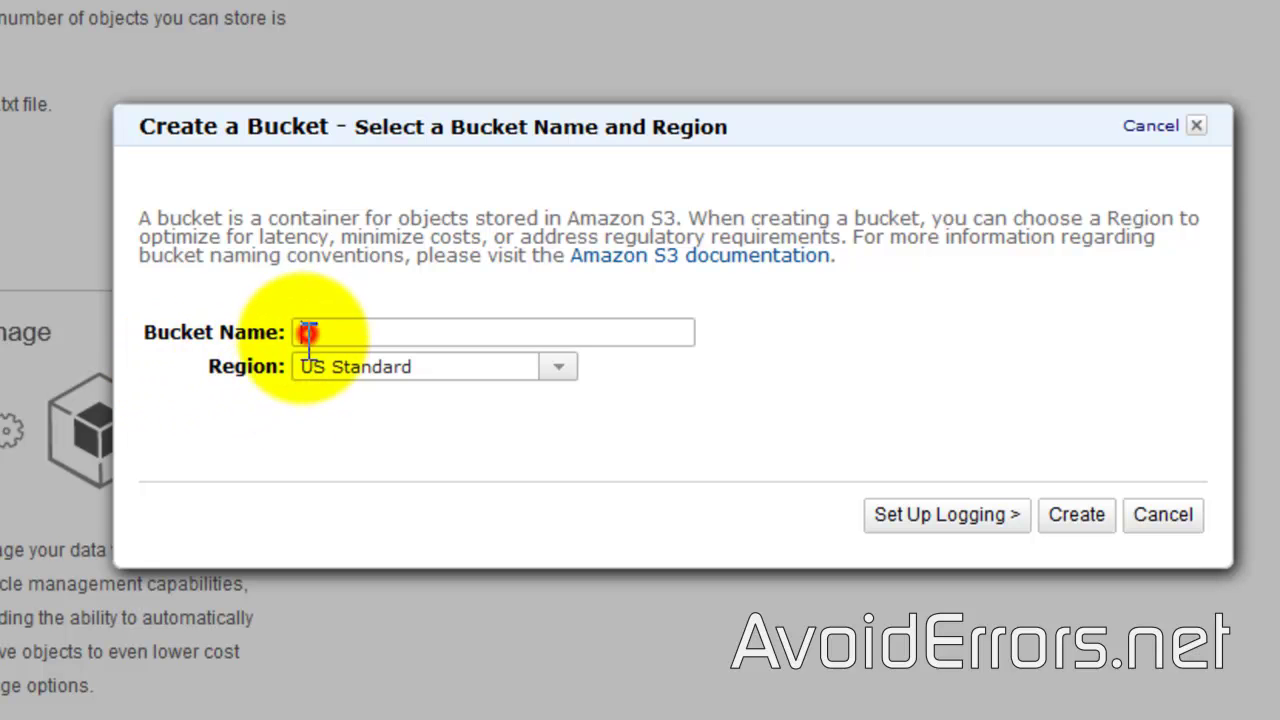
{"action": "type", "text": "avoid-errors"}
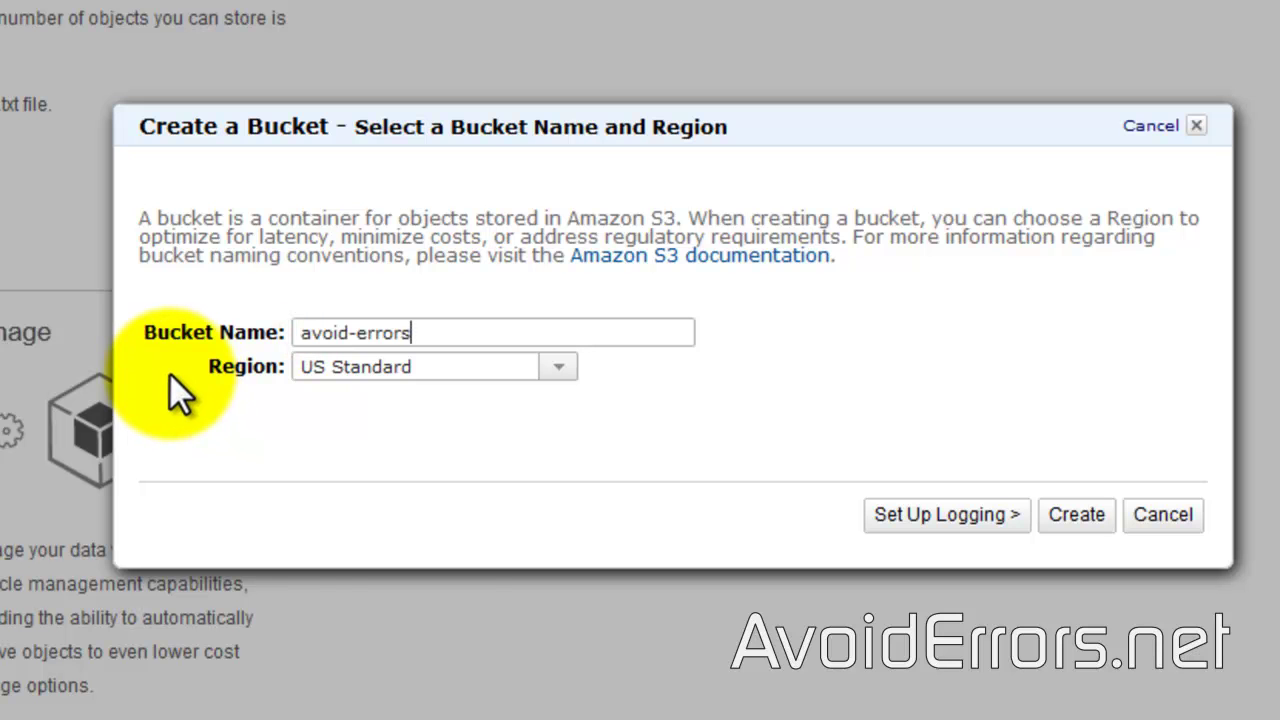
{"action": "left_click", "coordinate": [1098, 530]}
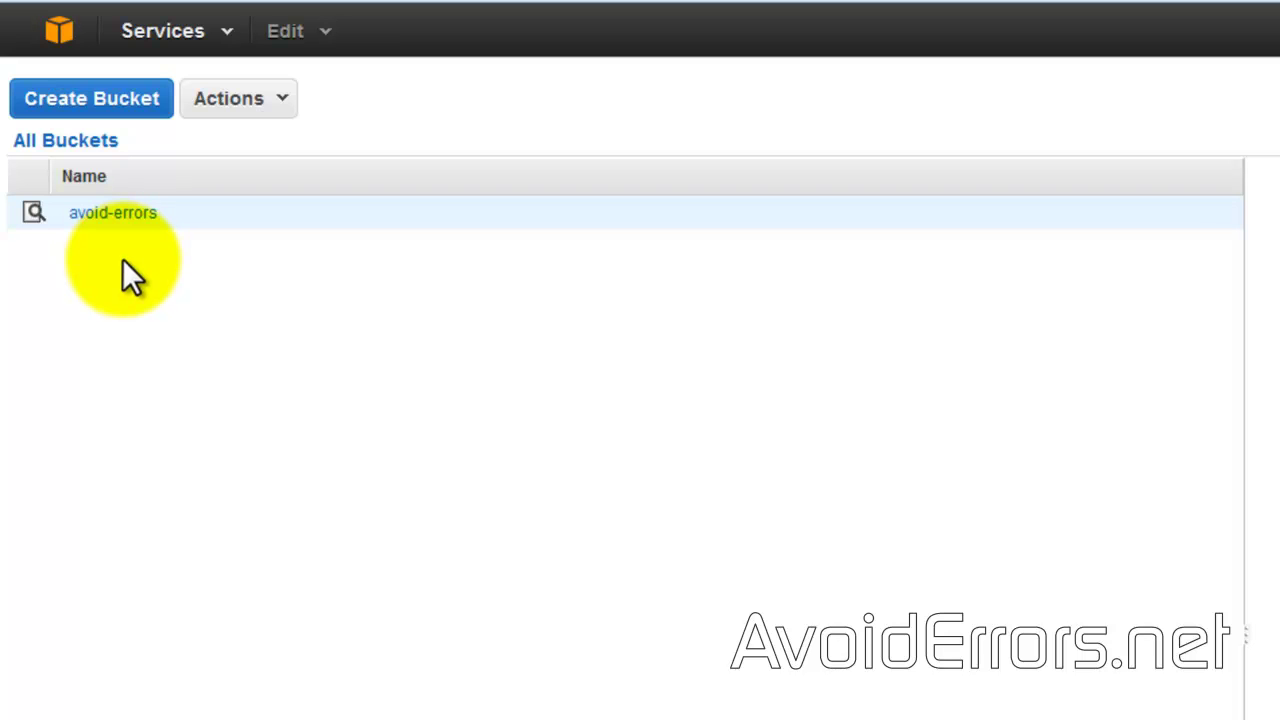
Step: Upload 'Format and Reinstall Windows XP Video Tutorial.mp4' into the avoid-errors bucket
{"action": "left_click", "coordinate": [137, 213]}
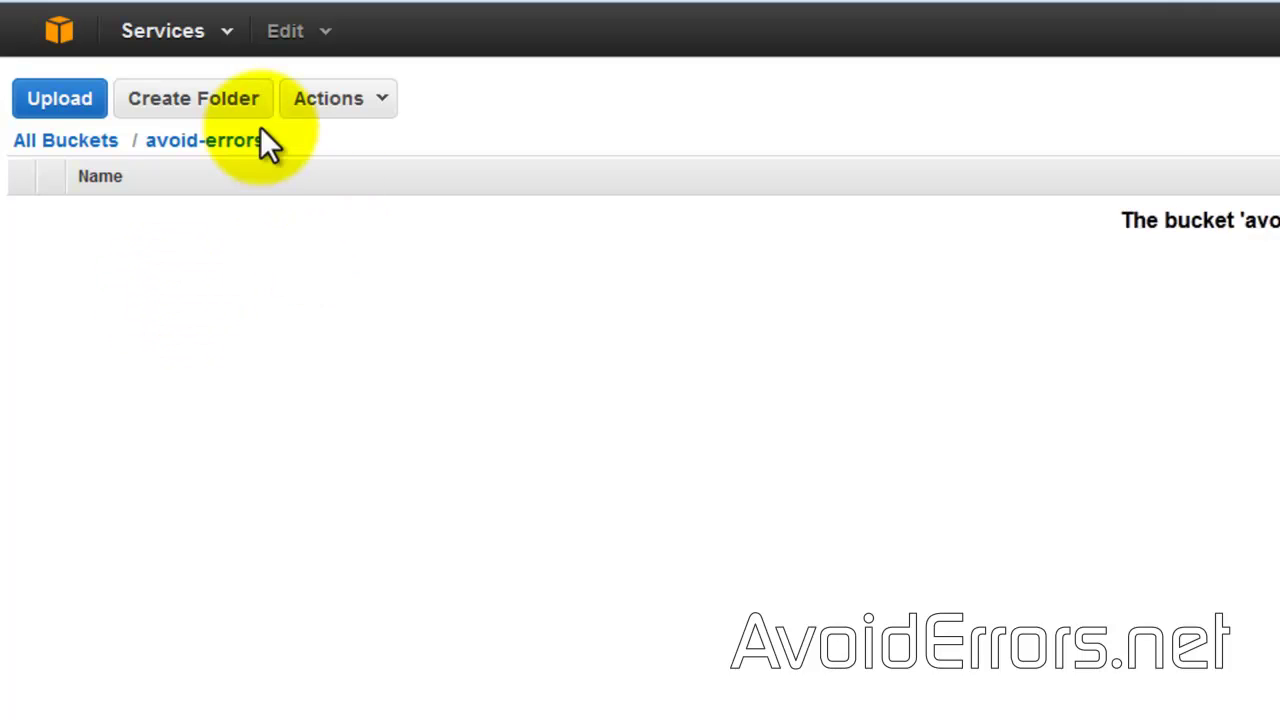
{"action": "left_click", "coordinate": [57, 116]}
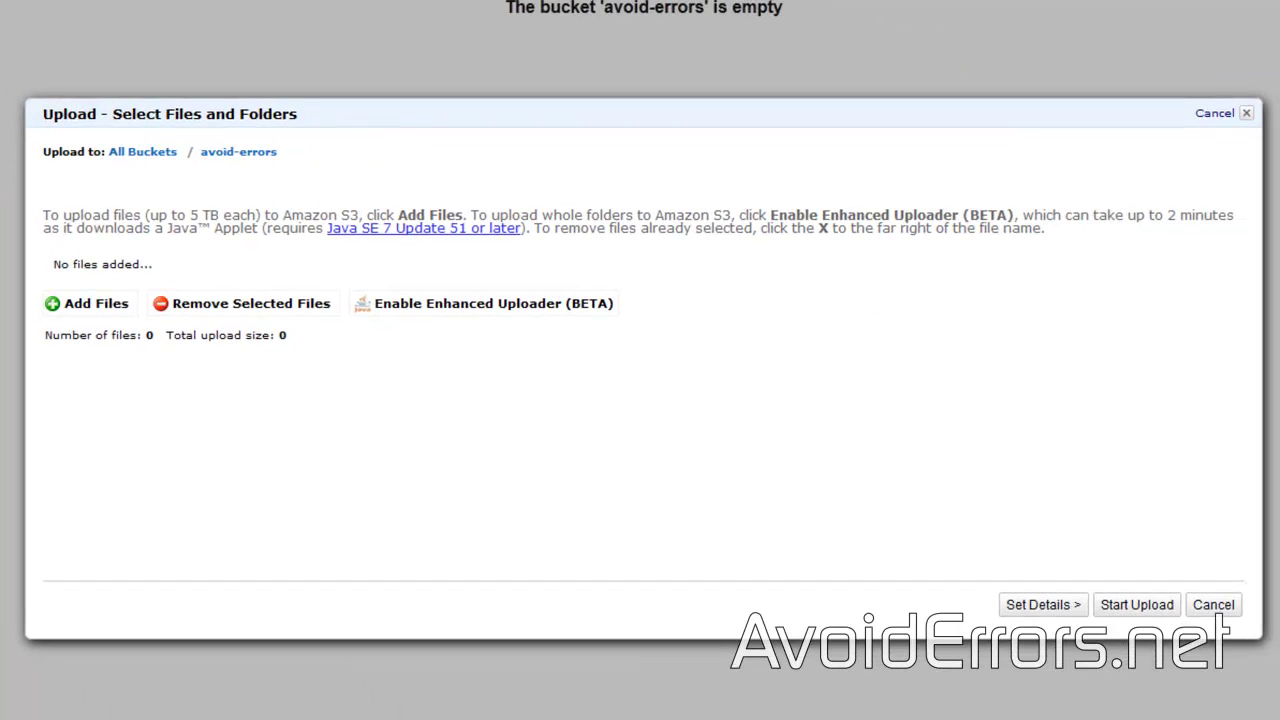
{"action": "left_click", "coordinate": [55, 306]}
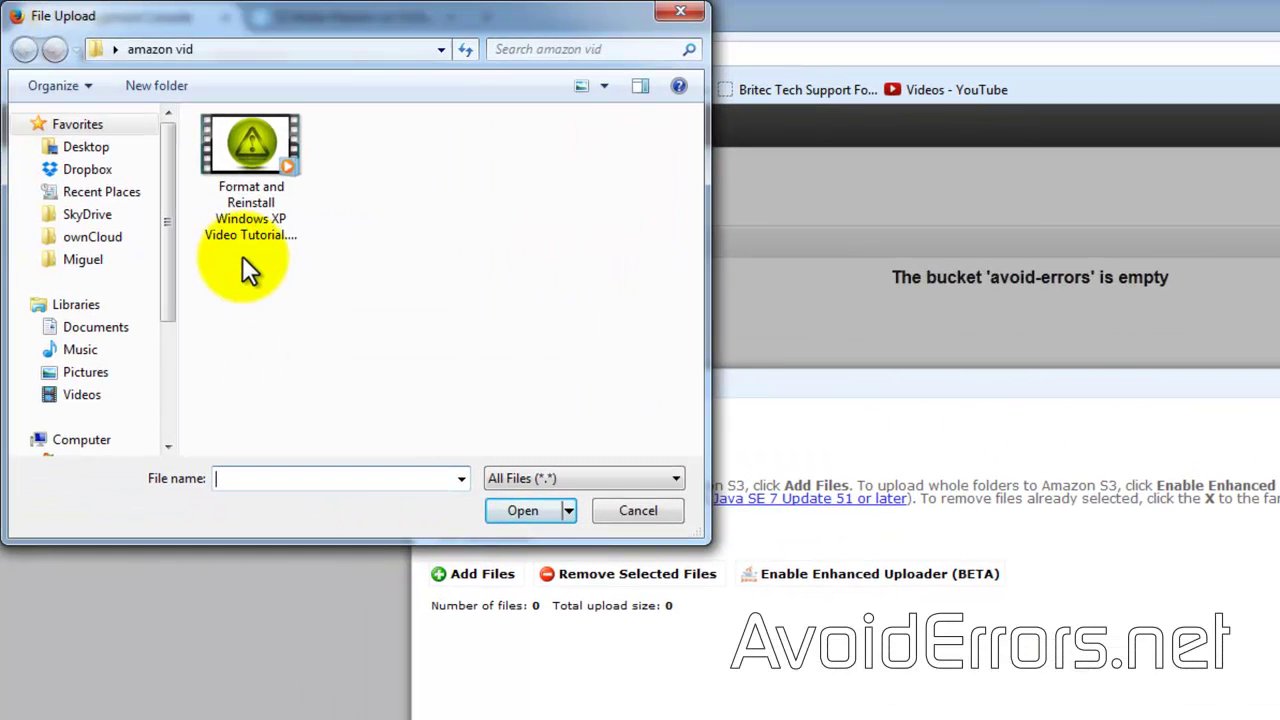
{"action": "double_click", "coordinate": [238, 183]}
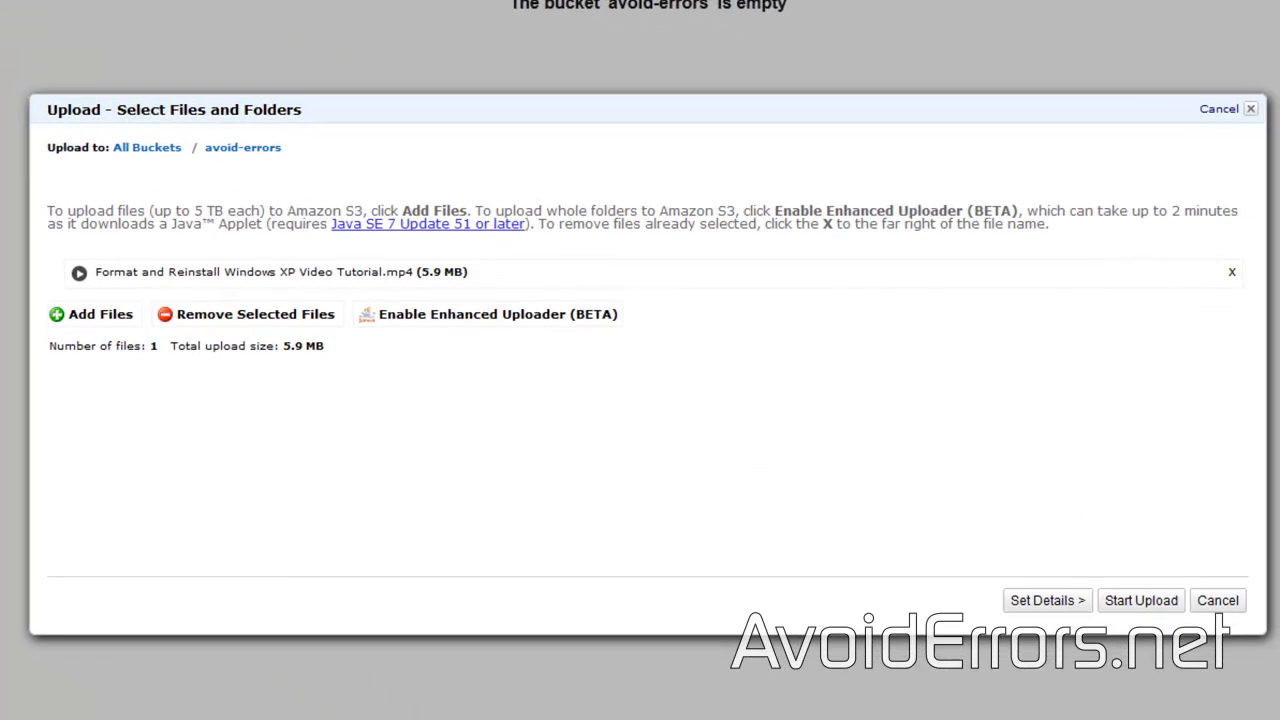
{"action": "left_click", "coordinate": [1122, 610]}
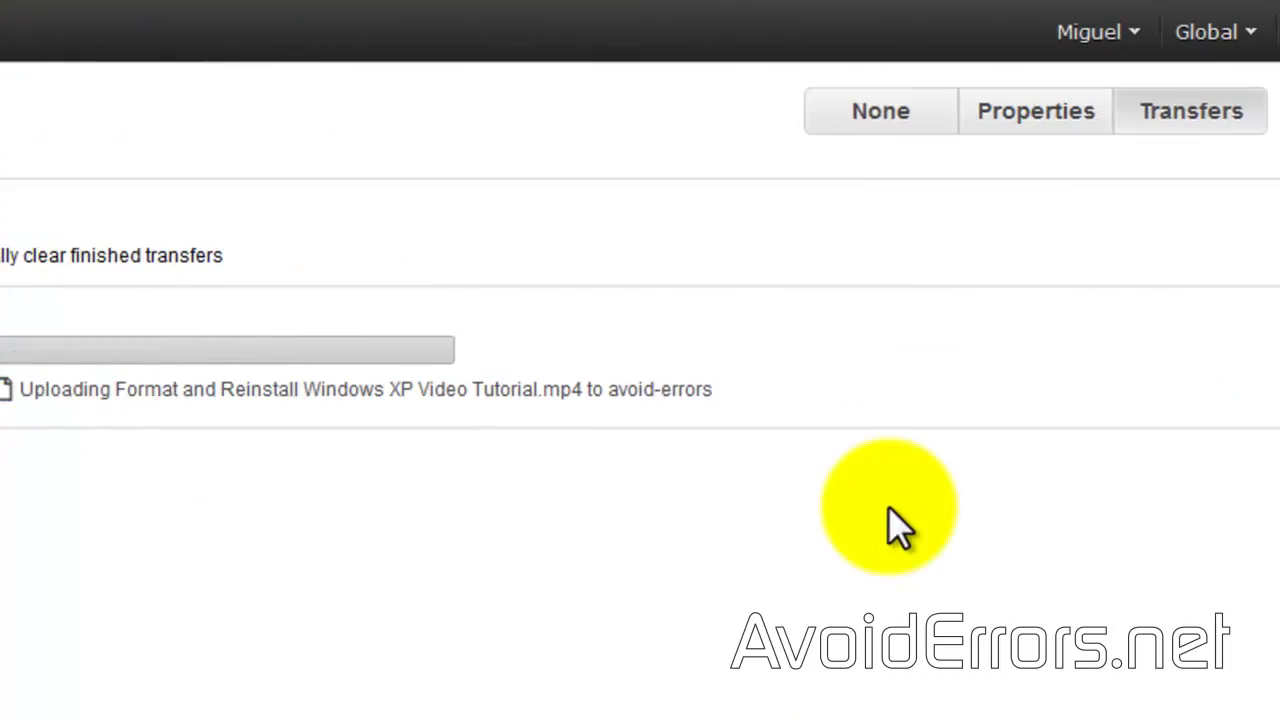
Step: Go from the account's Security Credentials, past the warning, to the IAM Users list
{"action": "left_click", "coordinate": [998, 36]}
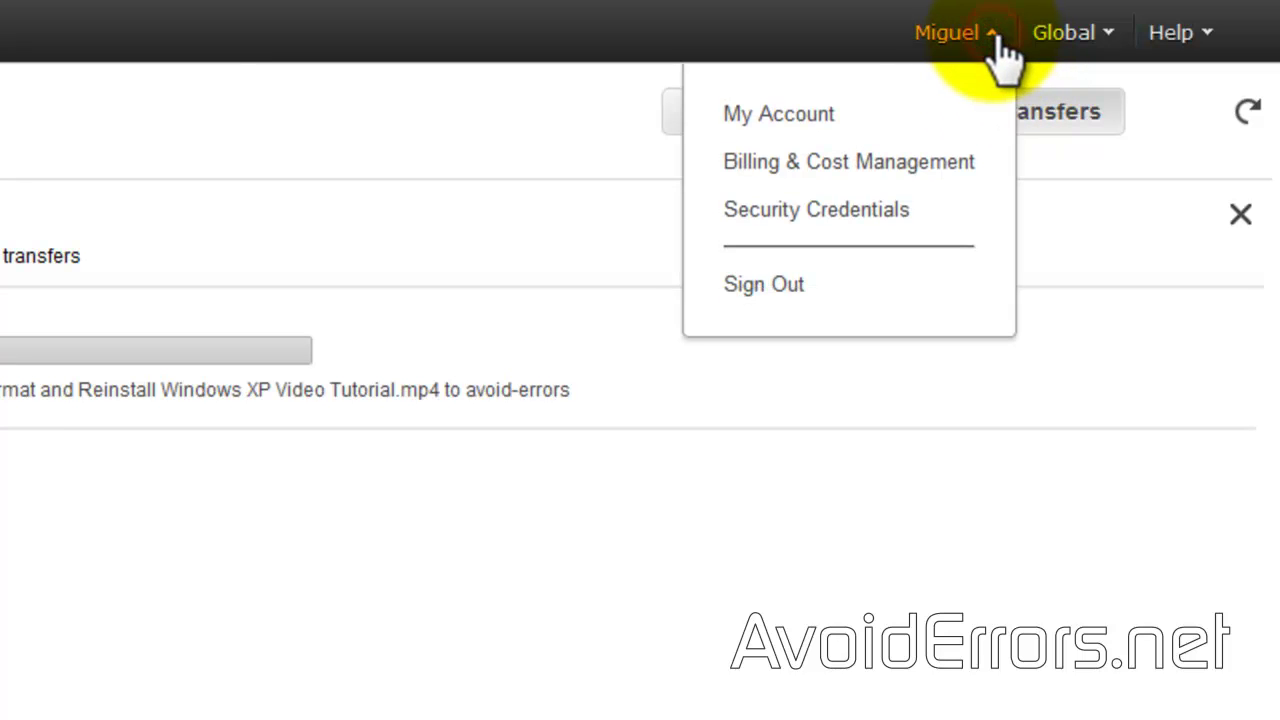
{"action": "left_click", "coordinate": [915, 215]}
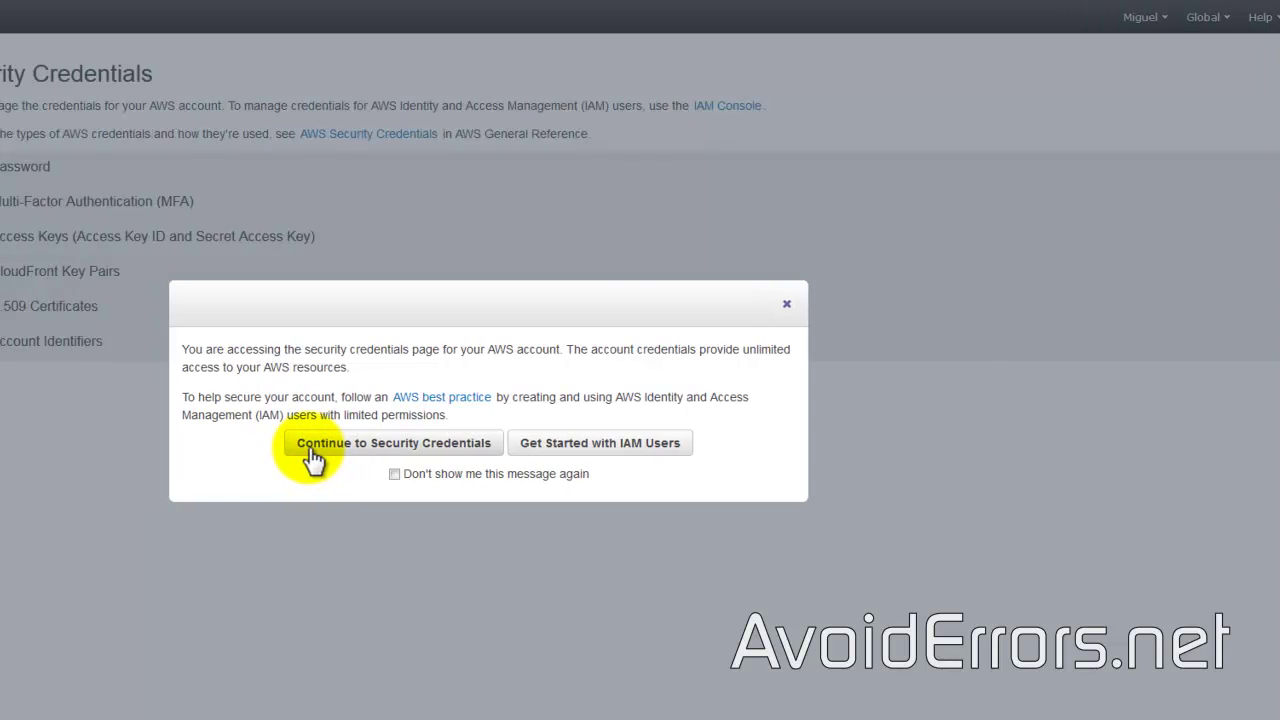
{"action": "left_click", "coordinate": [275, 452]}
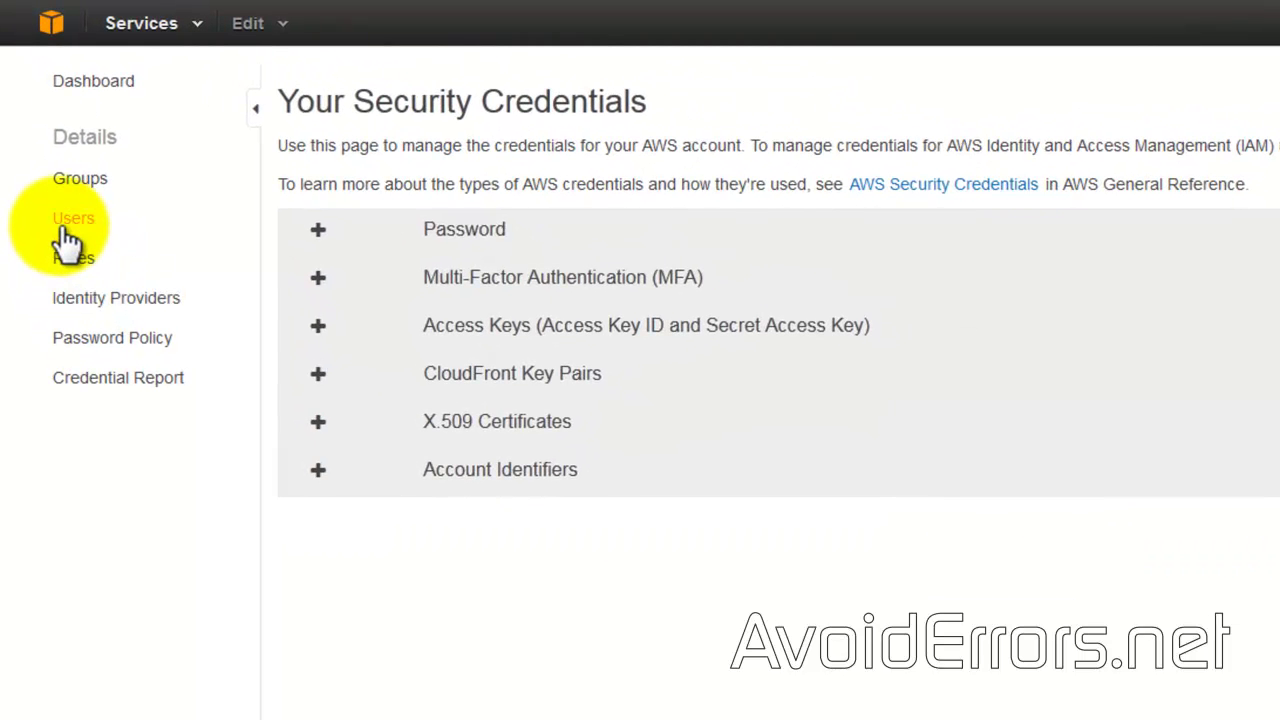
{"action": "left_click", "coordinate": [64, 226]}
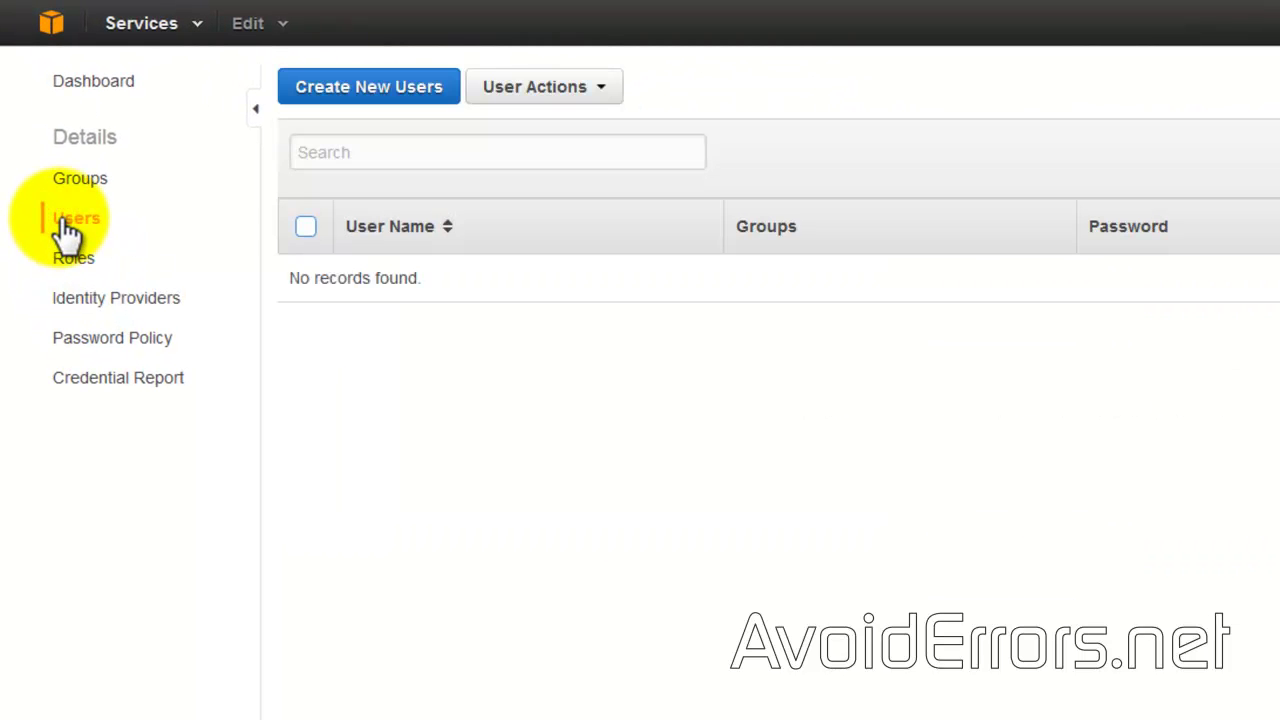
Step: Create a new IAM user named avoiderrors
{"action": "left_click", "coordinate": [330, 100]}
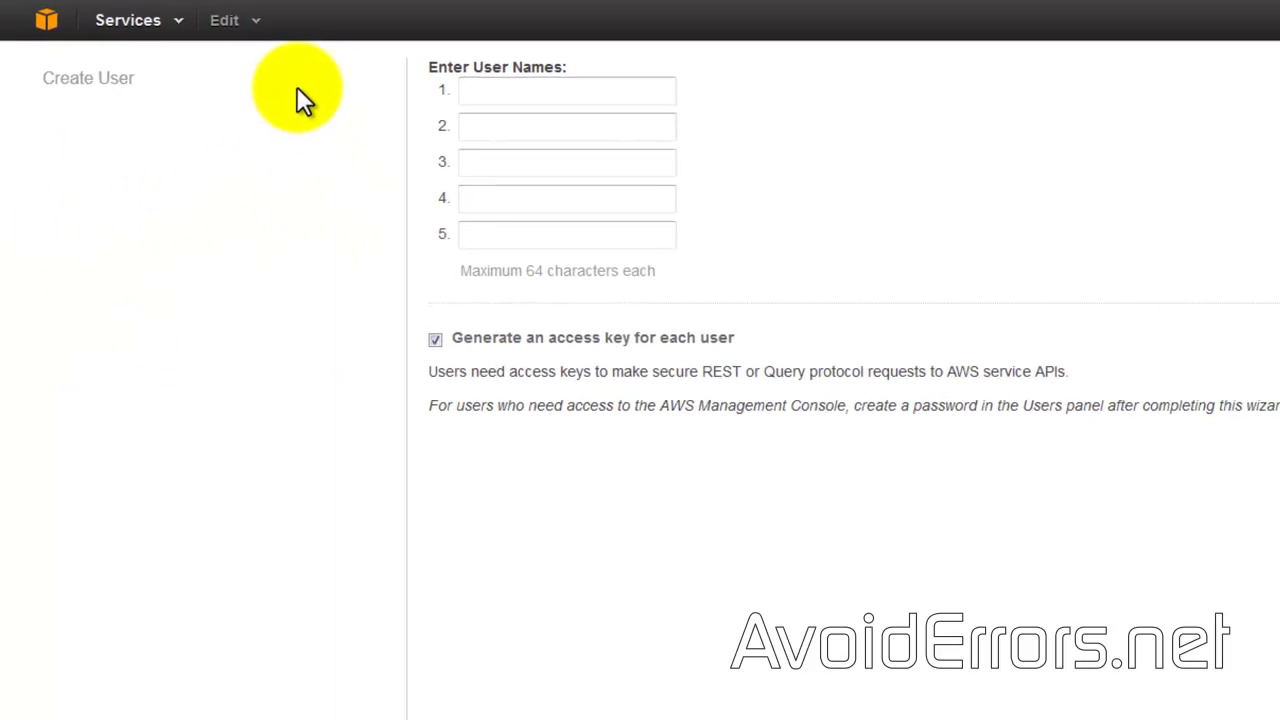
{"action": "left_click", "coordinate": [465, 88]}
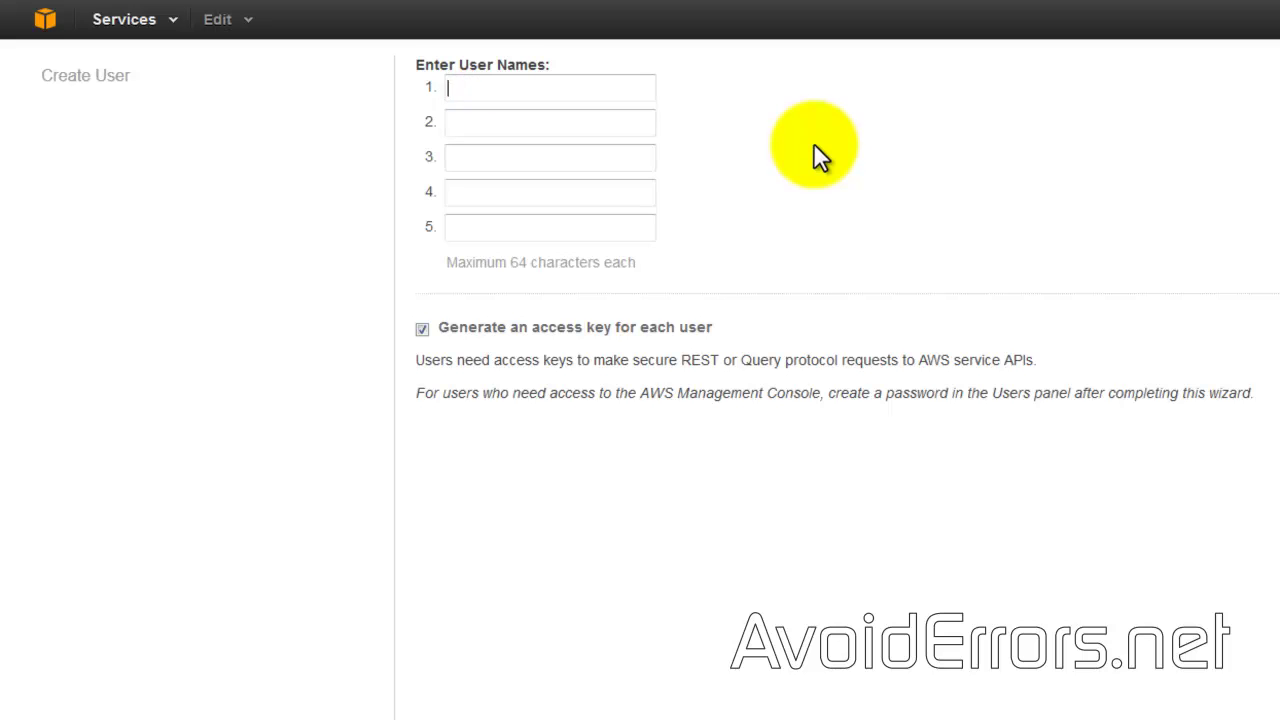
{"action": "type", "text": "avoiderrors"}
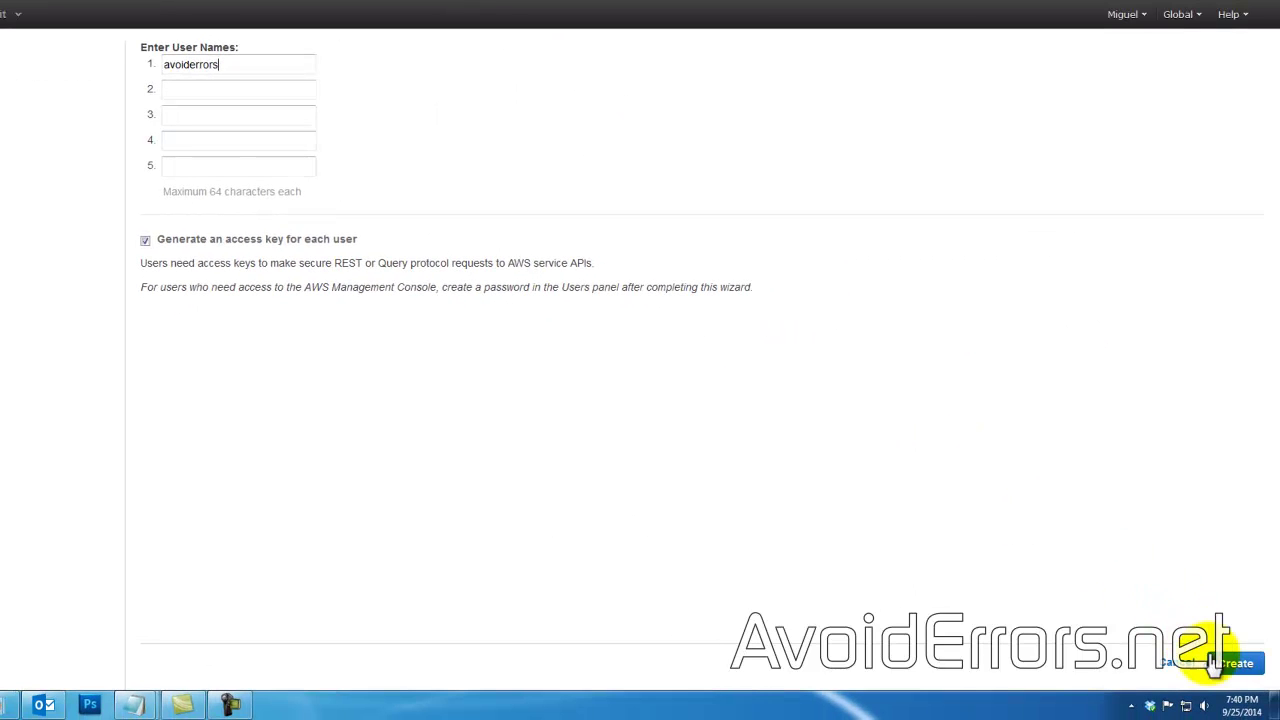
{"action": "left_click", "coordinate": [1218, 664]}
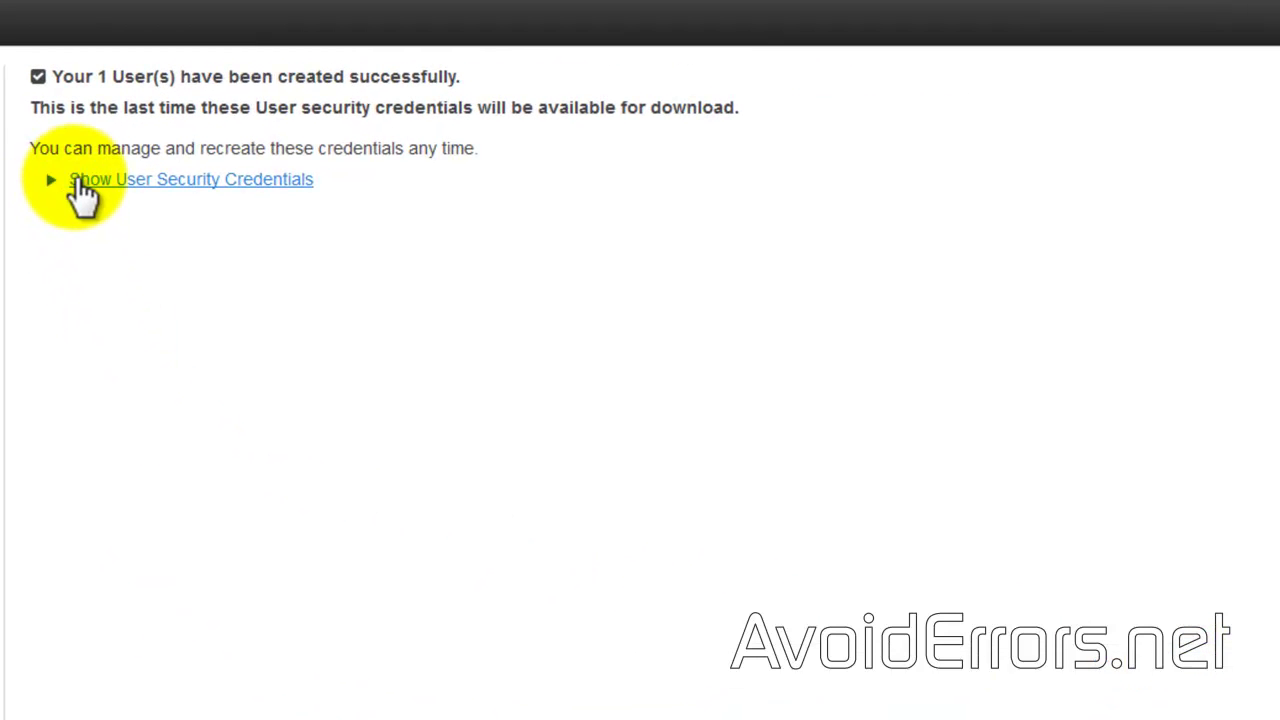
Step: Copy the avoiderrors user's name and access keys, then close without downloading credentials
{"action": "left_click", "coordinate": [82, 190]}
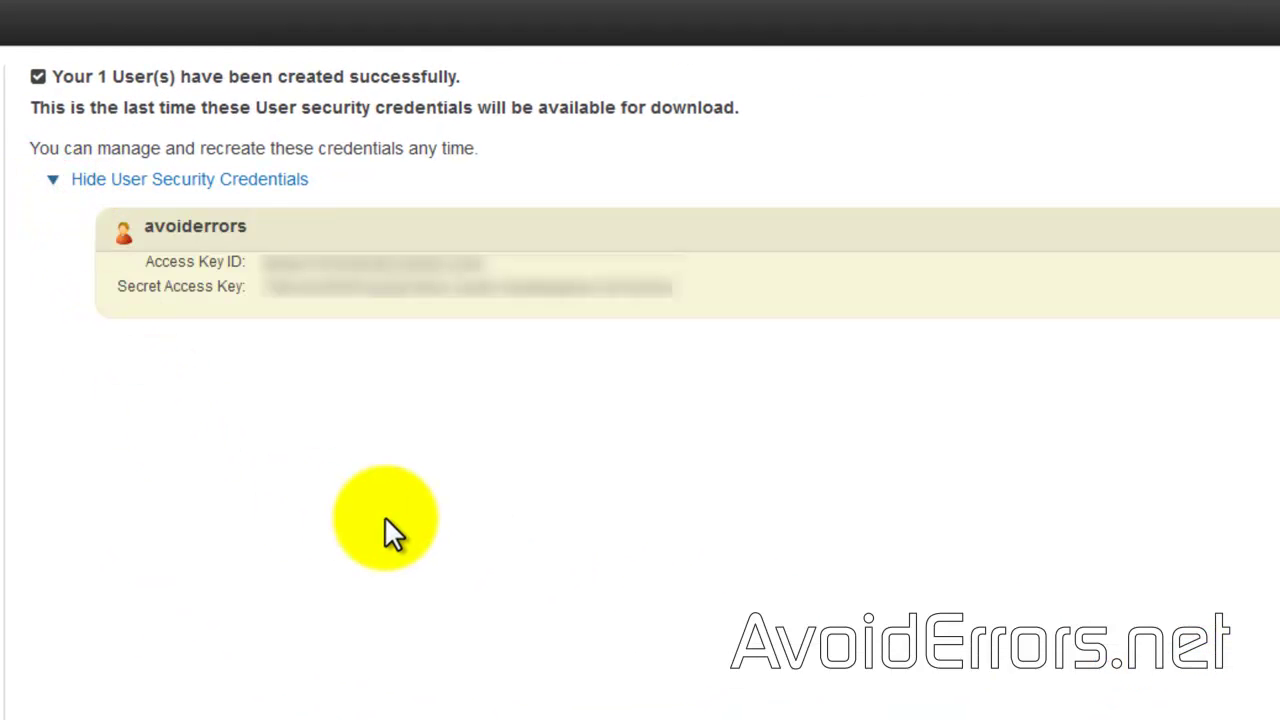
{"action": "left_click_drag", "start_coordinate": [683, 285], "coordinate": [123, 235]}
{"action": "right_click", "coordinate": [176, 230]}
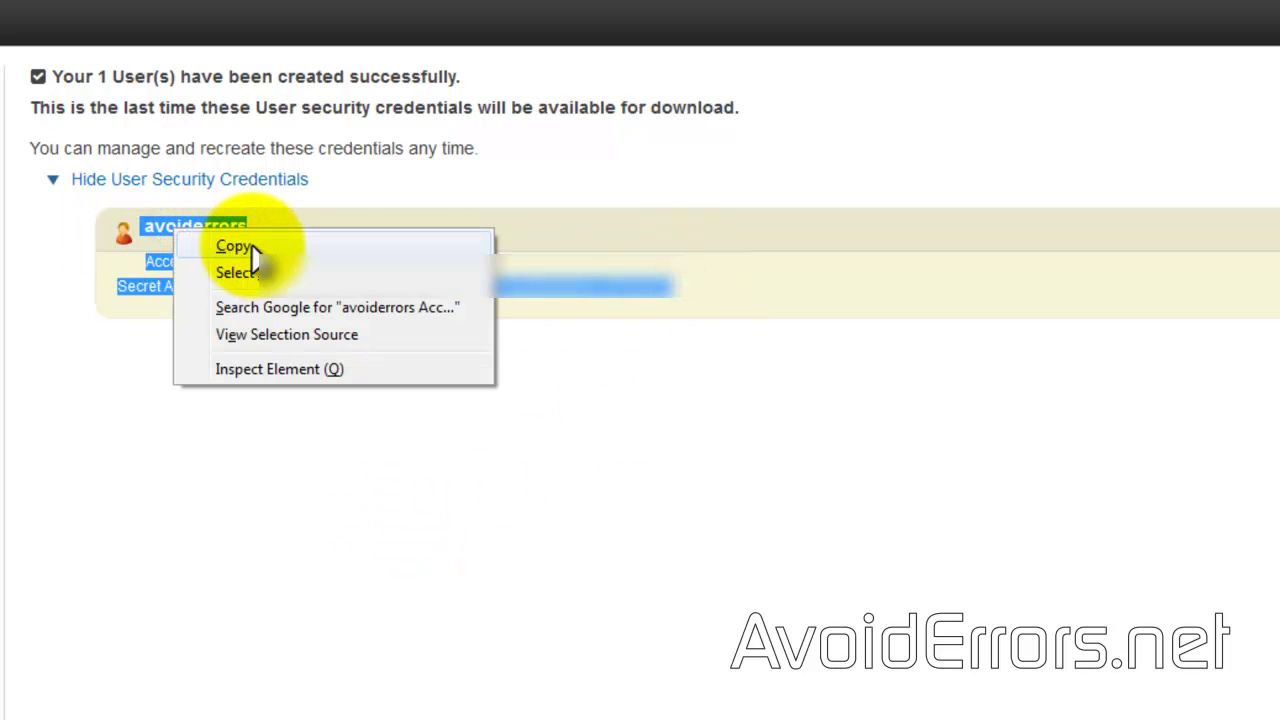
{"action": "left_click", "coordinate": [234, 246]}
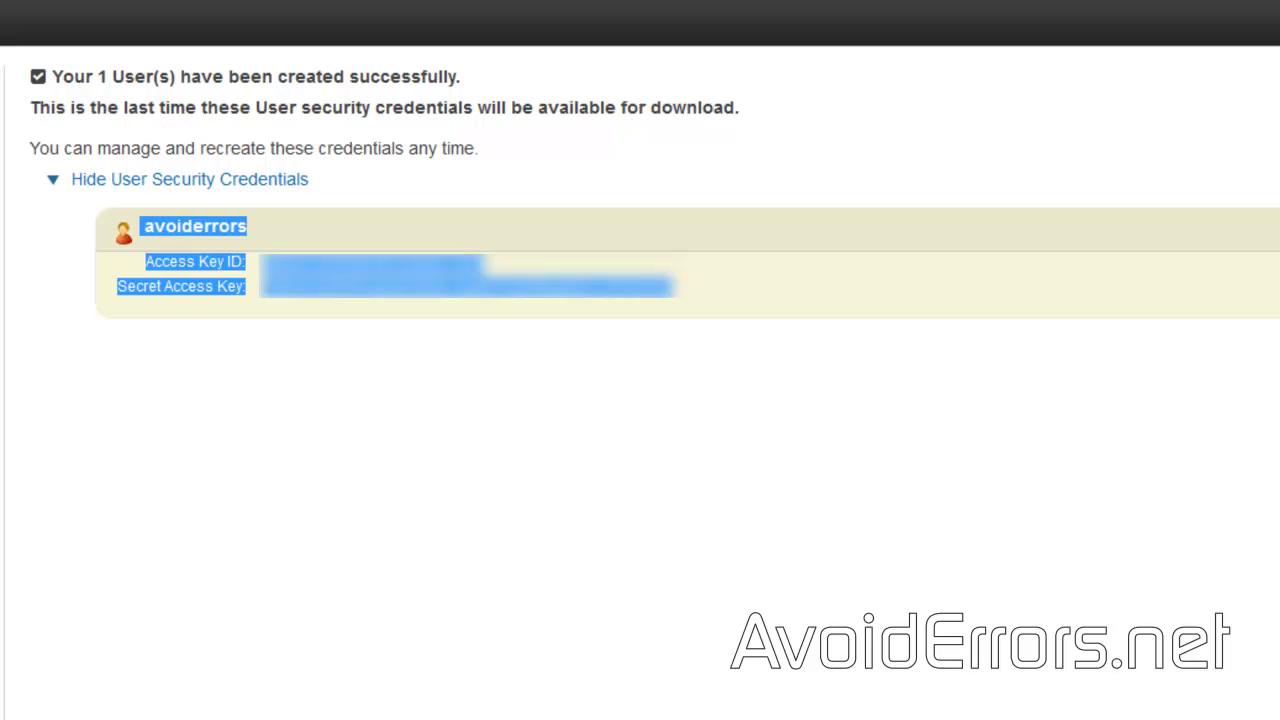
{"action": "left_click", "coordinate": [90, 180]}
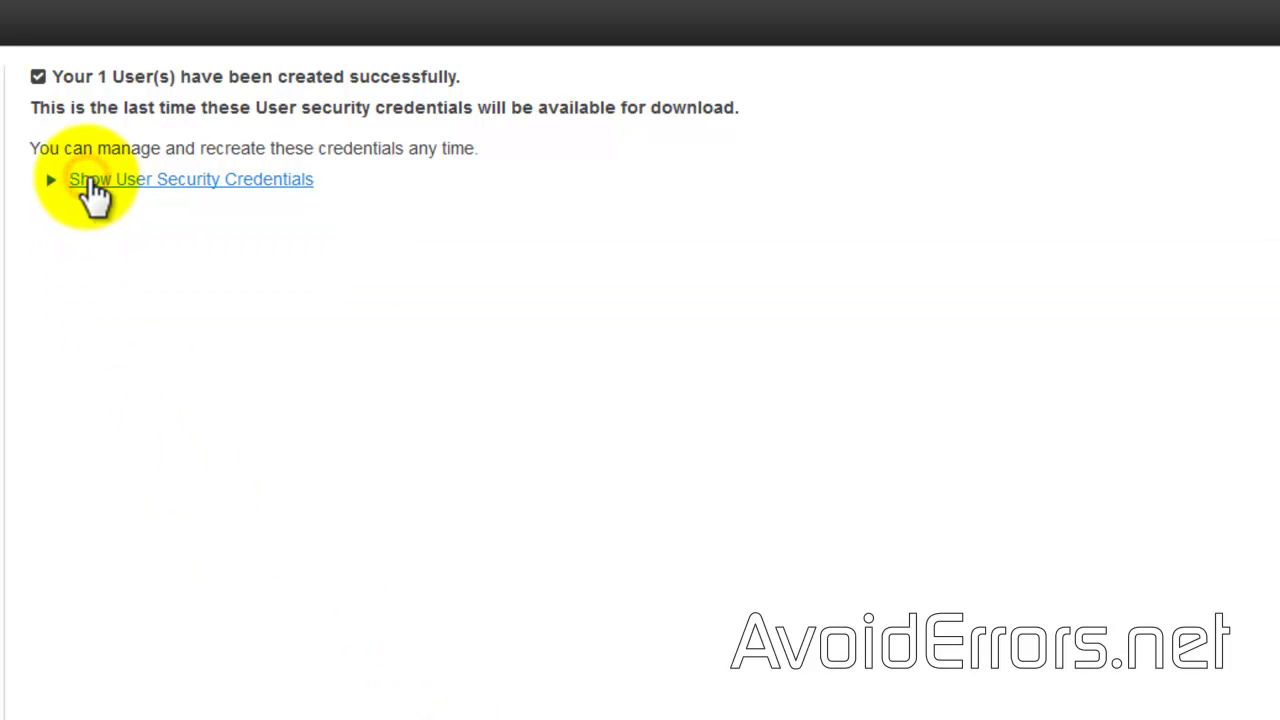
{"action": "left_click", "coordinate": [1106, 663]}
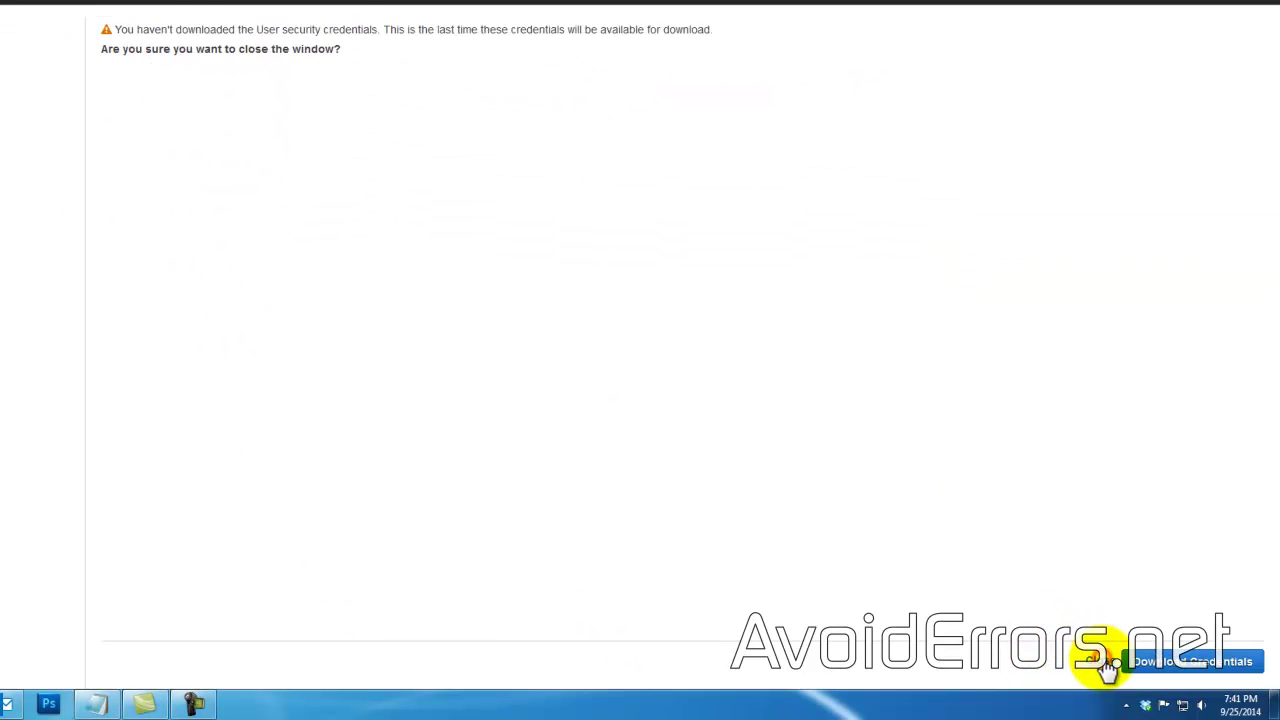
{"action": "left_click", "coordinate": [1106, 663]}
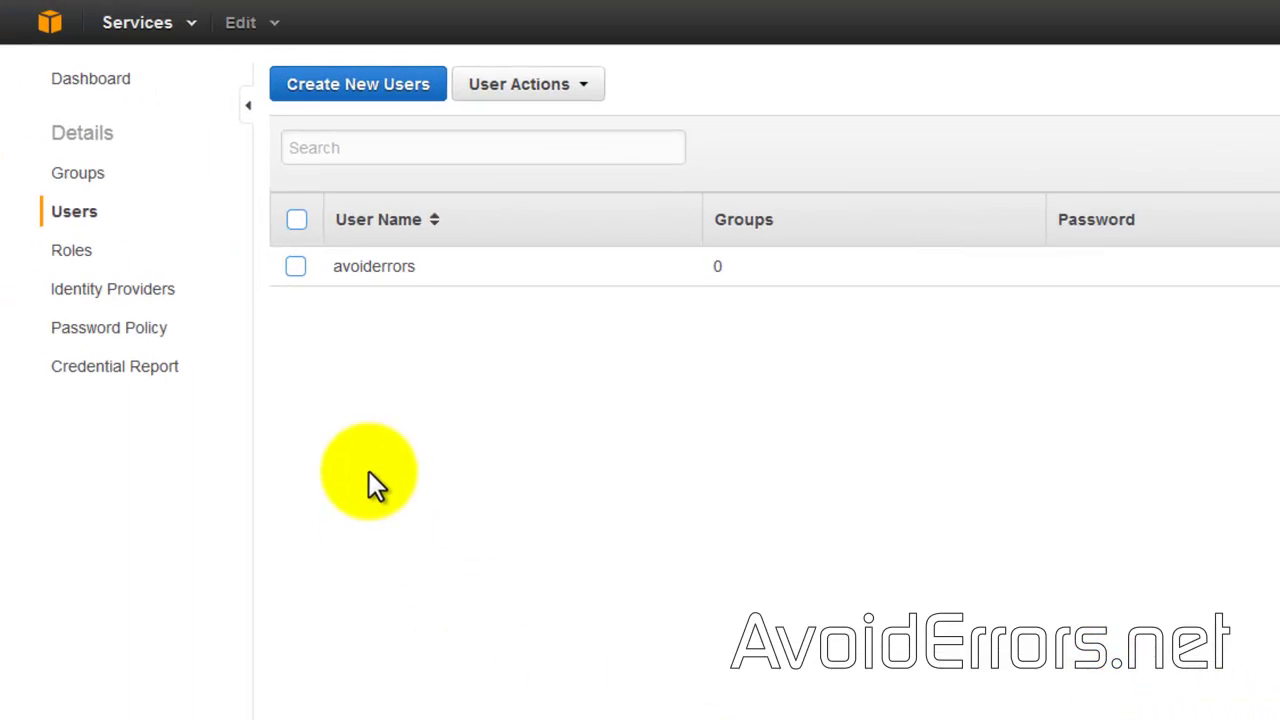
Step: Attach the Administrator Access policy template to the avoiderrors user
{"action": "left_click", "coordinate": [357, 283]}
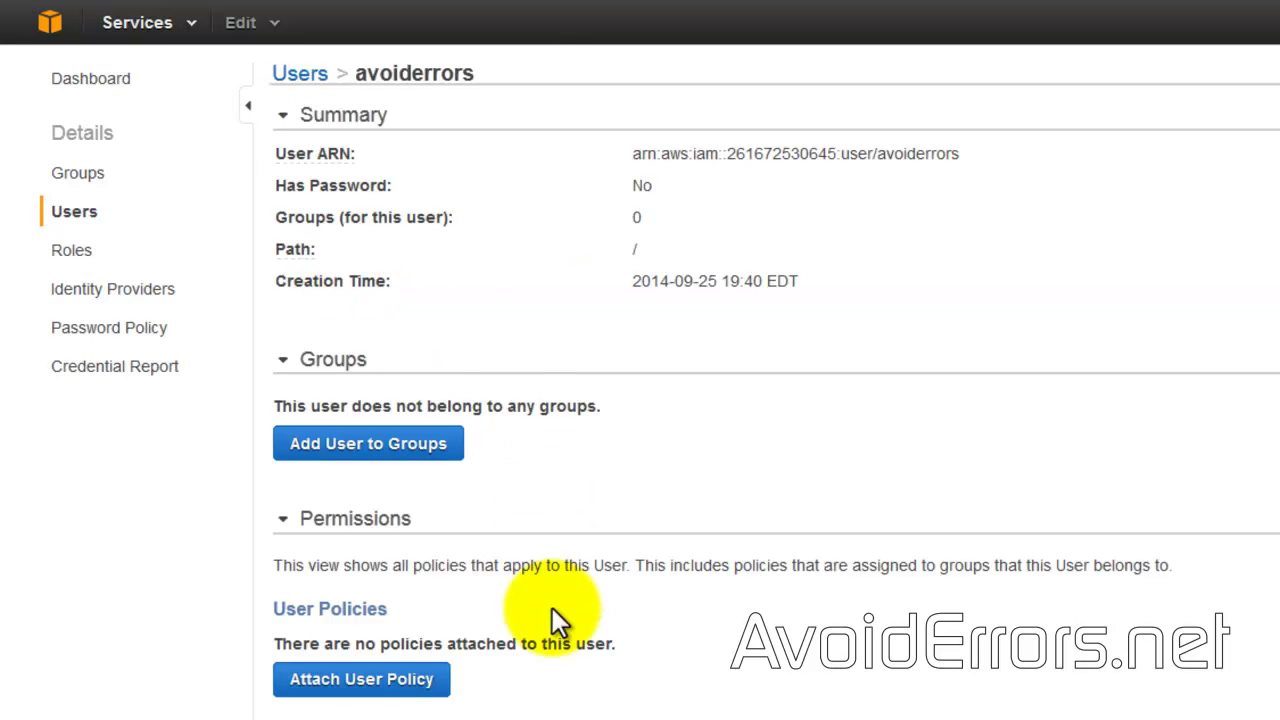
{"action": "left_click", "coordinate": [420, 688]}
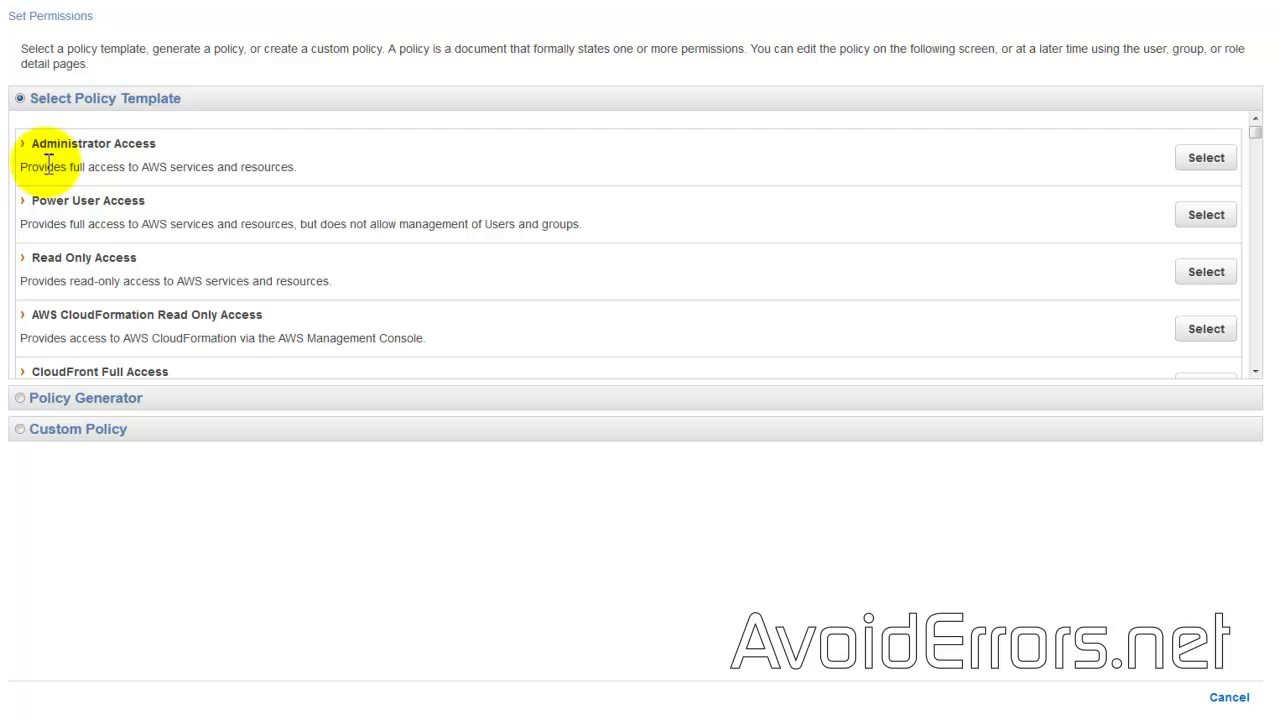
{"action": "left_click", "coordinate": [1203, 168]}
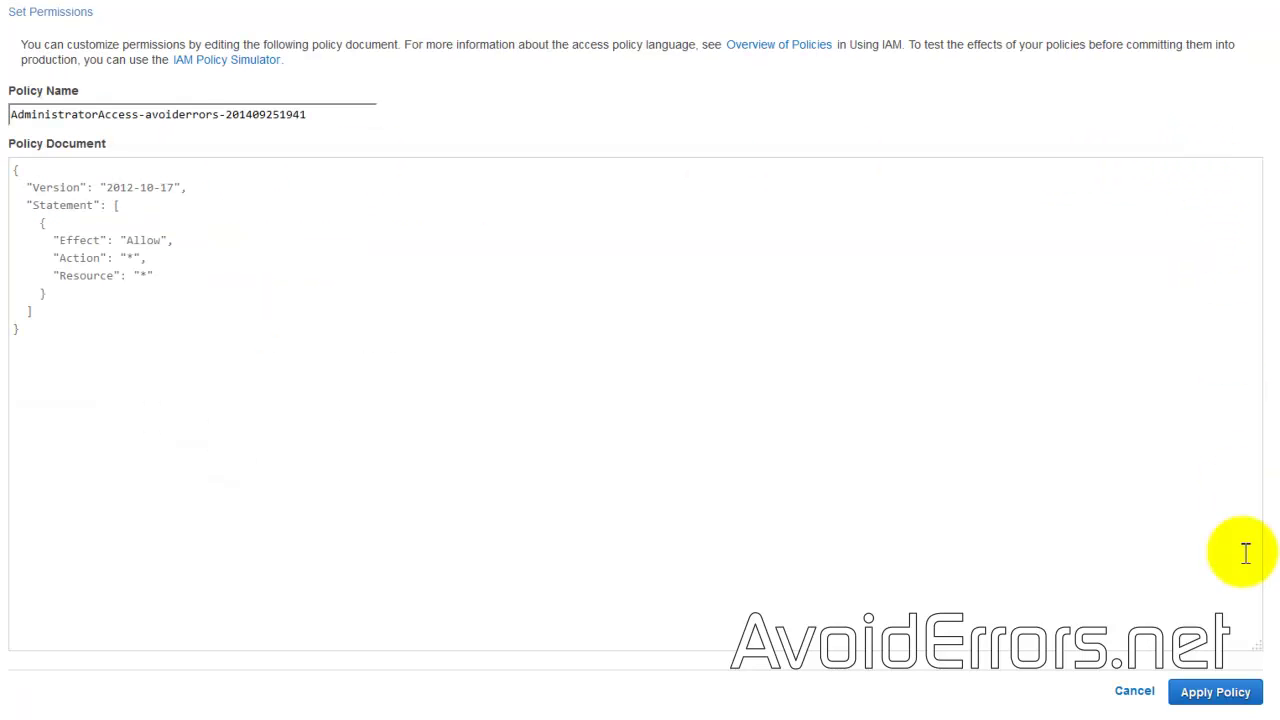
{"action": "left_click", "coordinate": [1222, 702]}
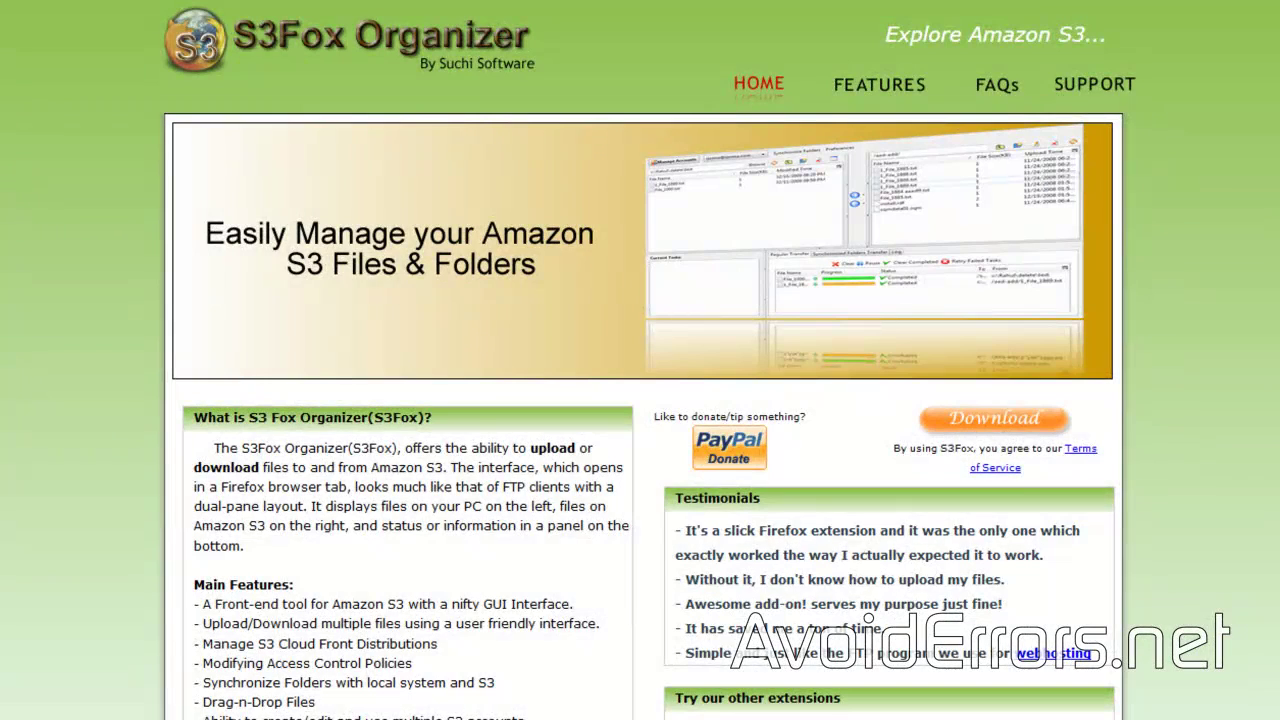
Step: Download and install the S3Fox Organizer add-on from s3fox.net, then restart Firefox
{"action": "left_click", "coordinate": [1010, 426]}
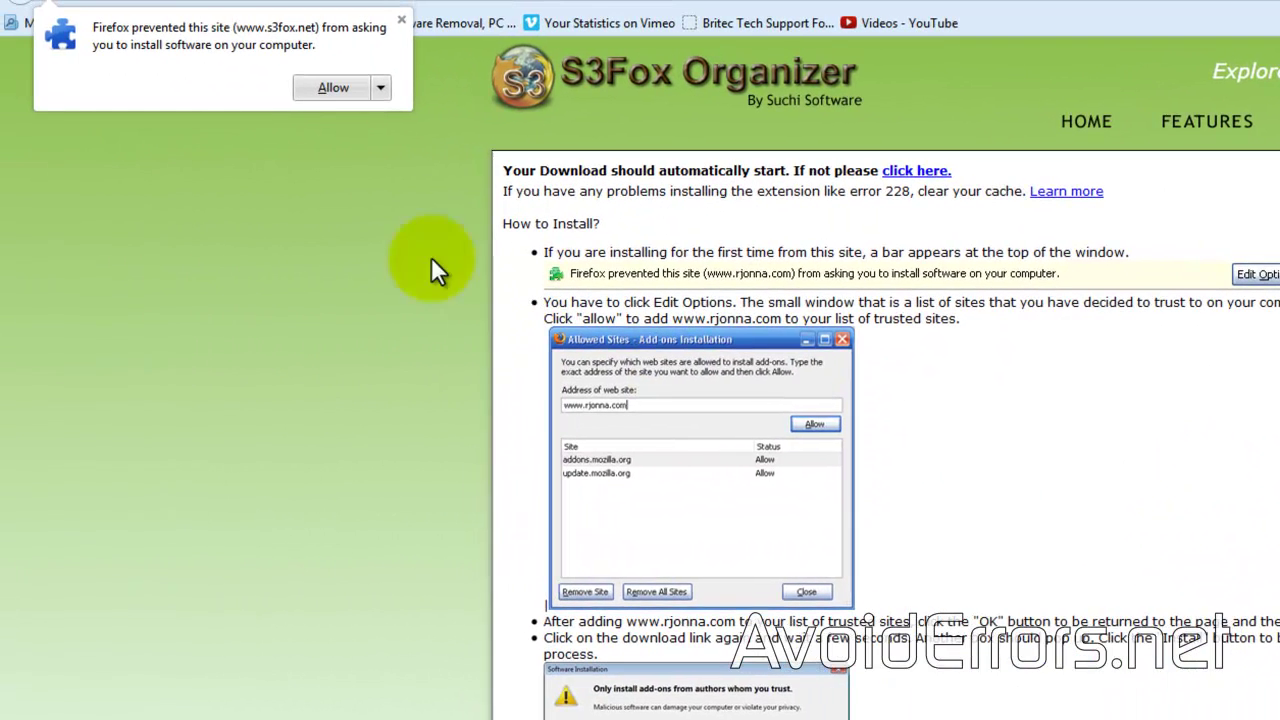
{"action": "left_click", "coordinate": [334, 88]}
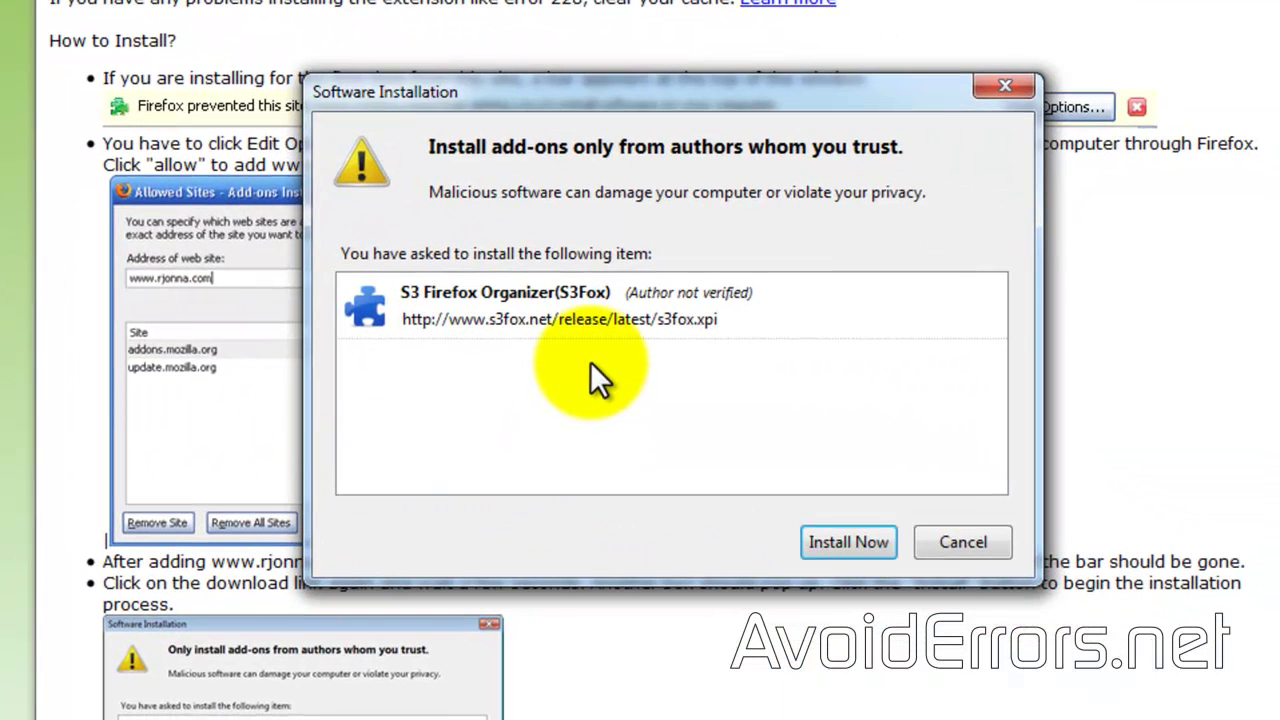
{"action": "left_click", "coordinate": [828, 550]}
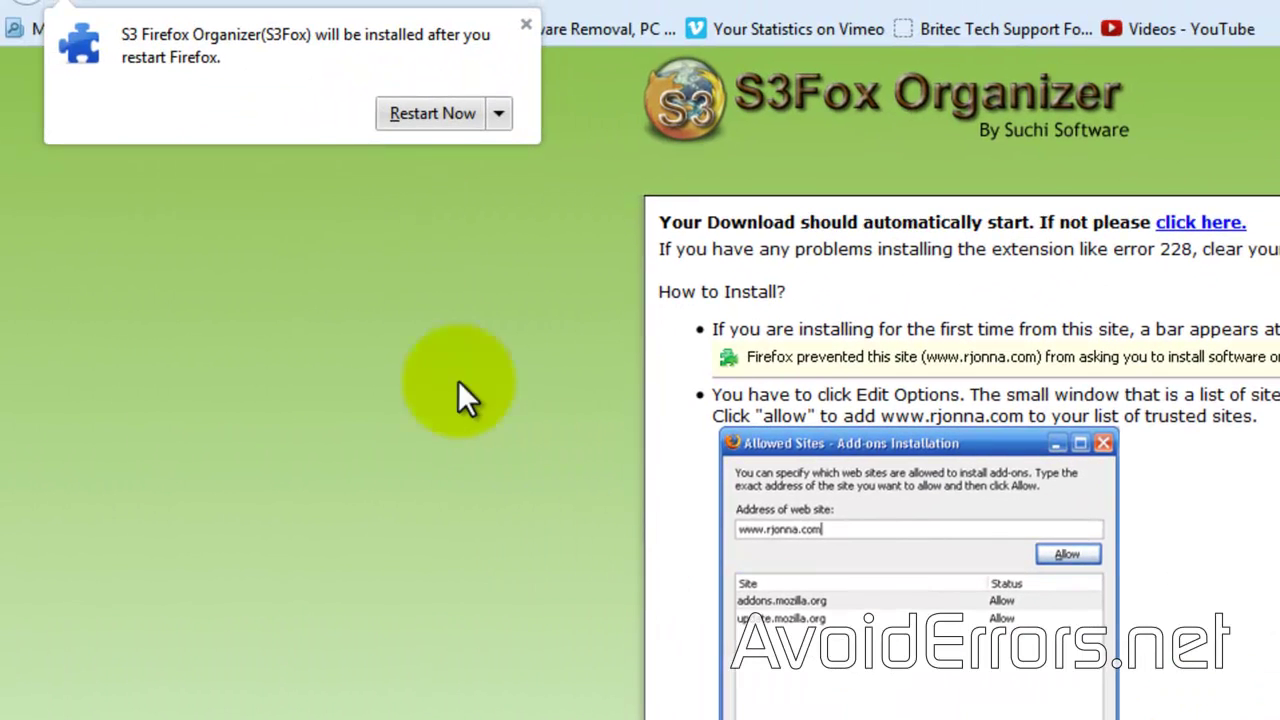
{"action": "left_click", "coordinate": [388, 116]}
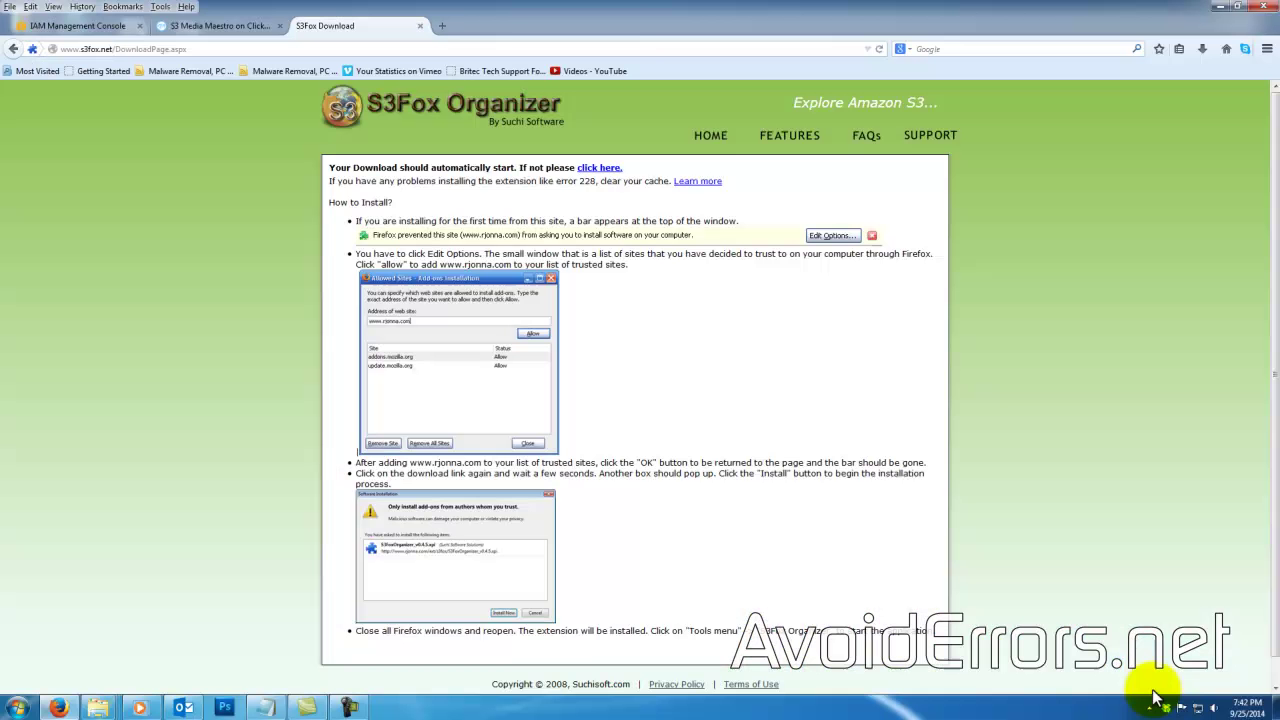
Step: Make Firefox's menu bar visible
{"action": "right_click", "coordinate": [1115, 11]}
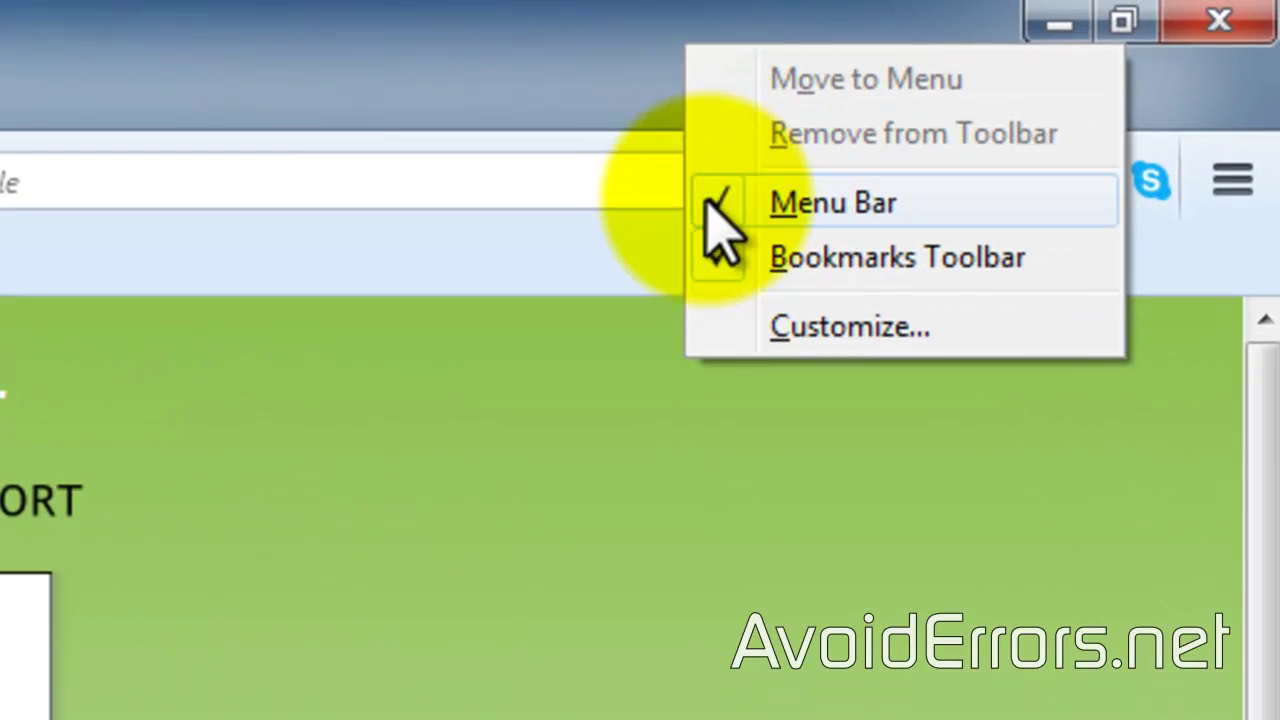
{"action": "left_click", "coordinate": [706, 200]}
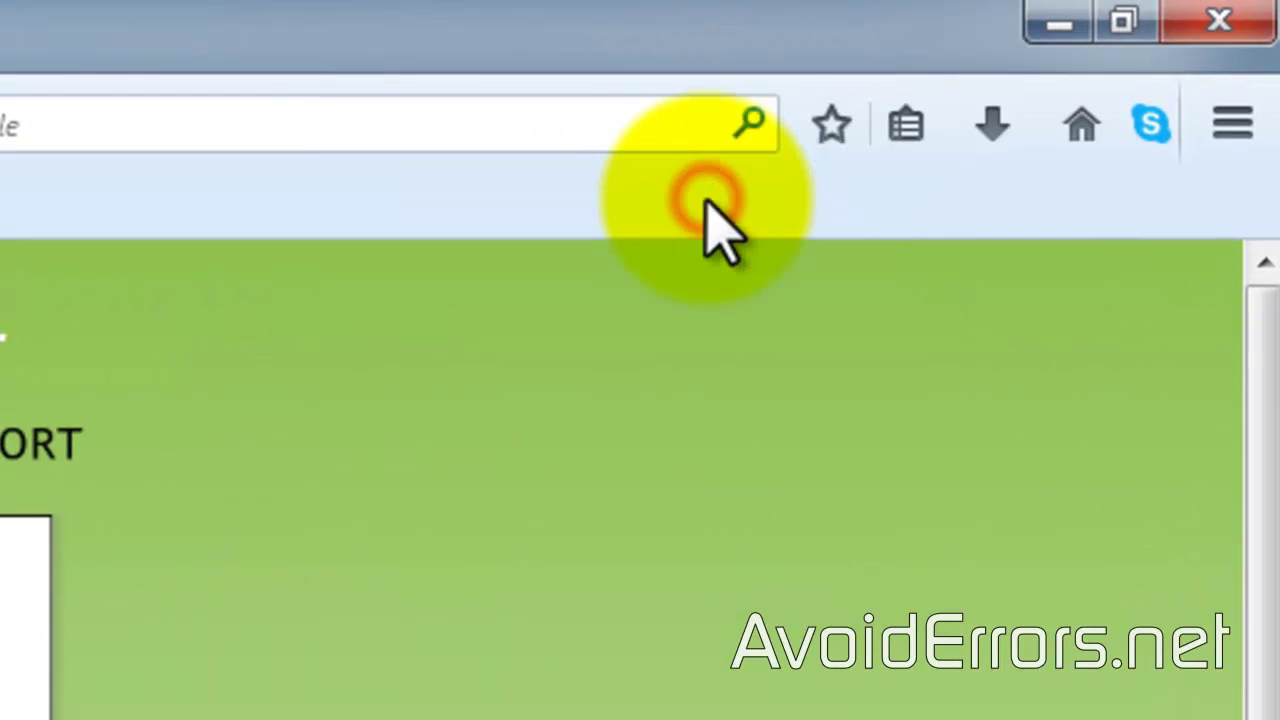
{"action": "right_click", "coordinate": [702, 41]}
{"action": "left_click", "coordinate": [748, 228]}
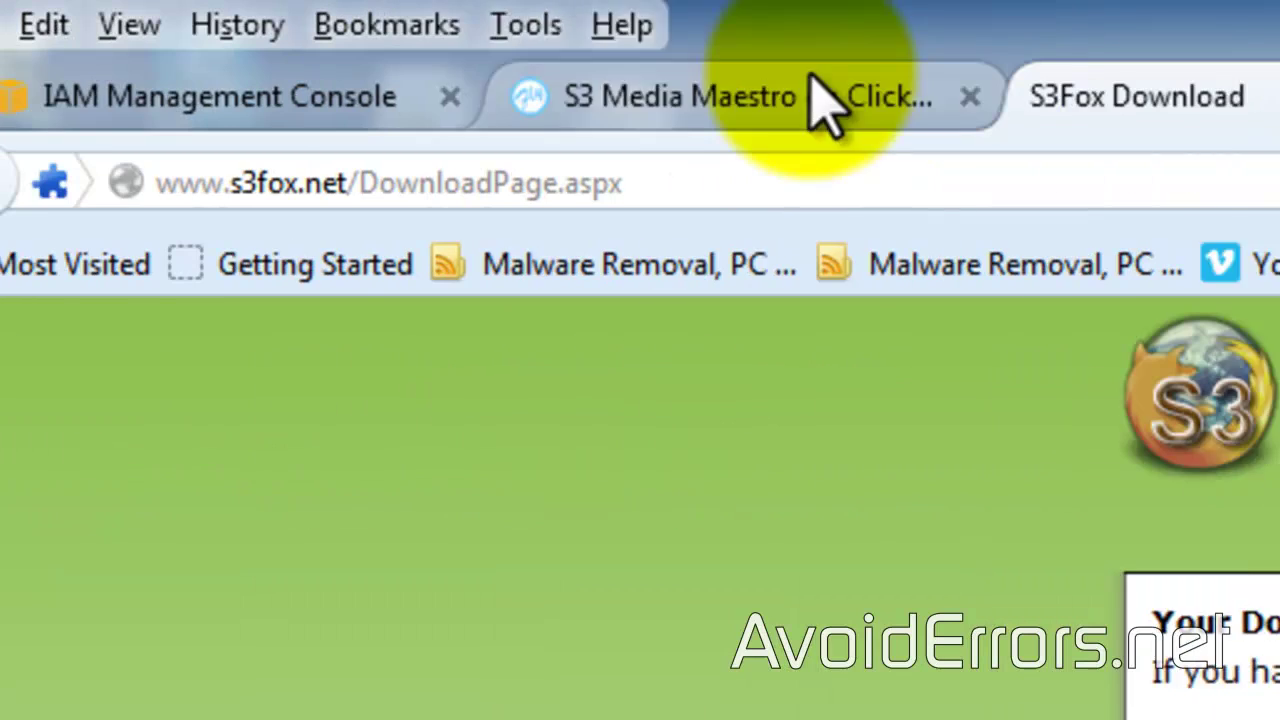
Step: Launch S3 Organizer from Tools and dismiss the account reminder and file-locked error
{"action": "left_click", "coordinate": [597, 27]}
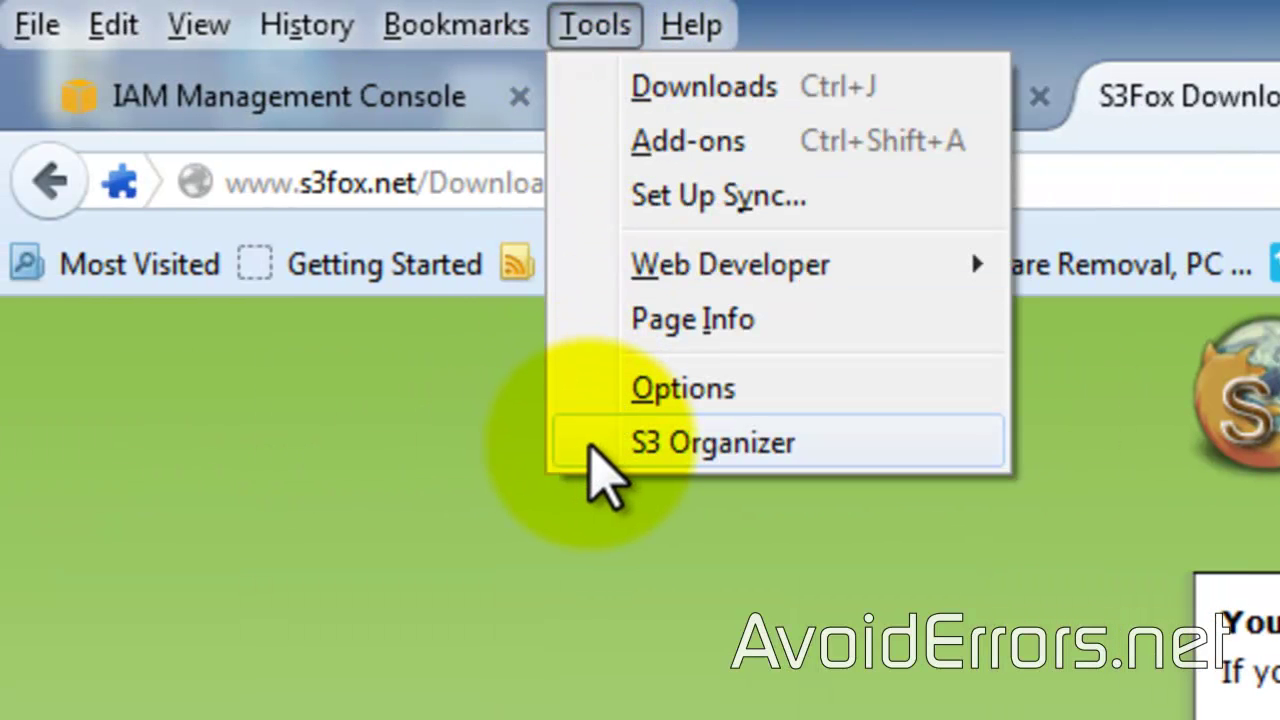
{"action": "left_click", "coordinate": [590, 445]}
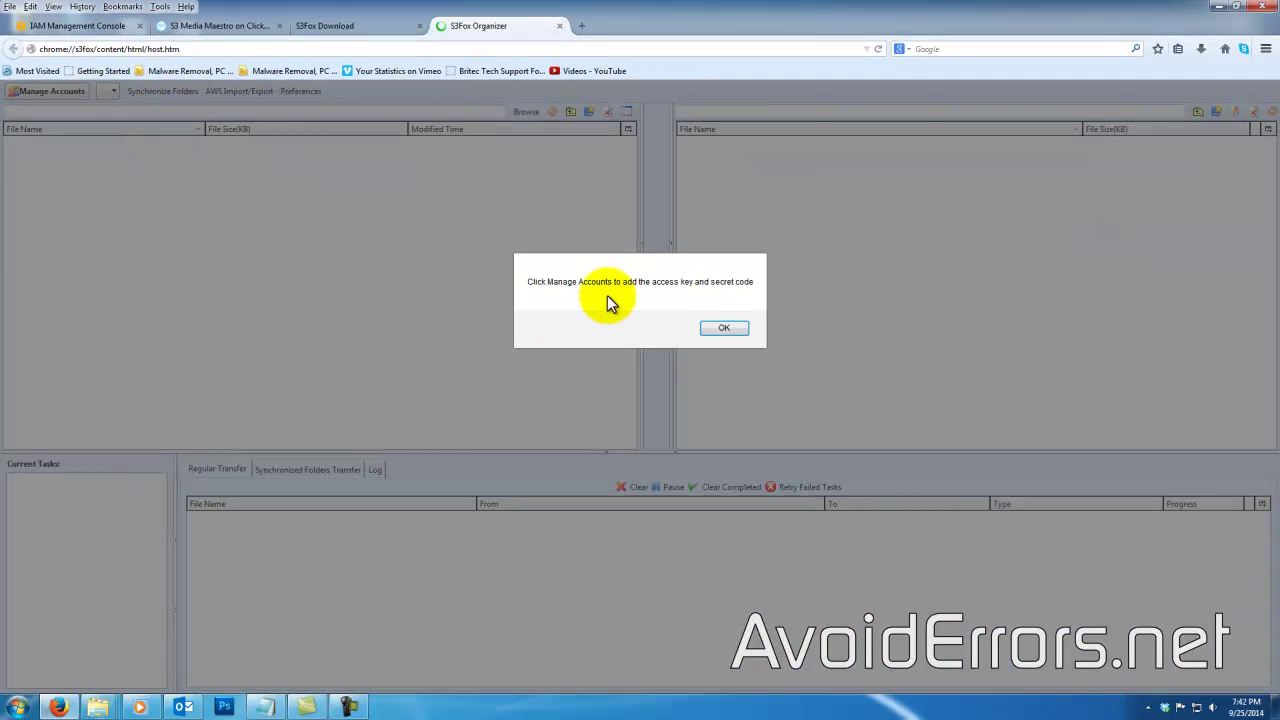
{"action": "left_click", "coordinate": [718, 327]}
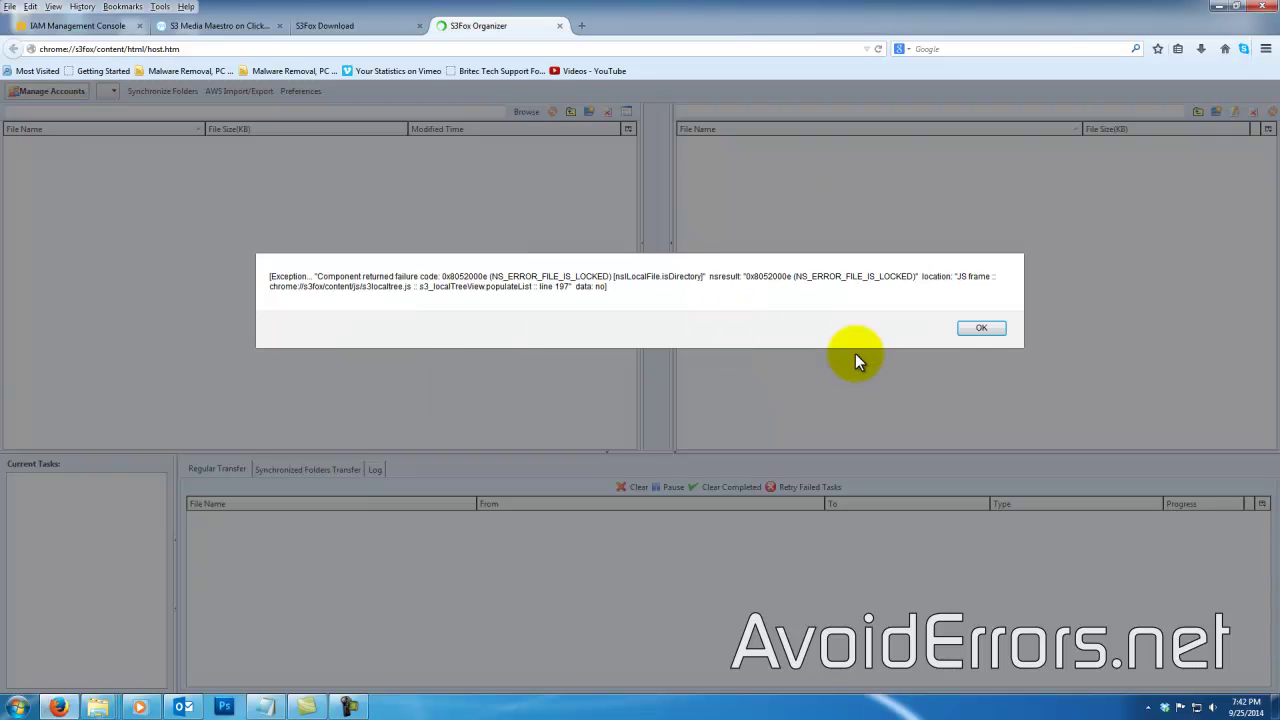
{"action": "left_click", "coordinate": [971, 332]}
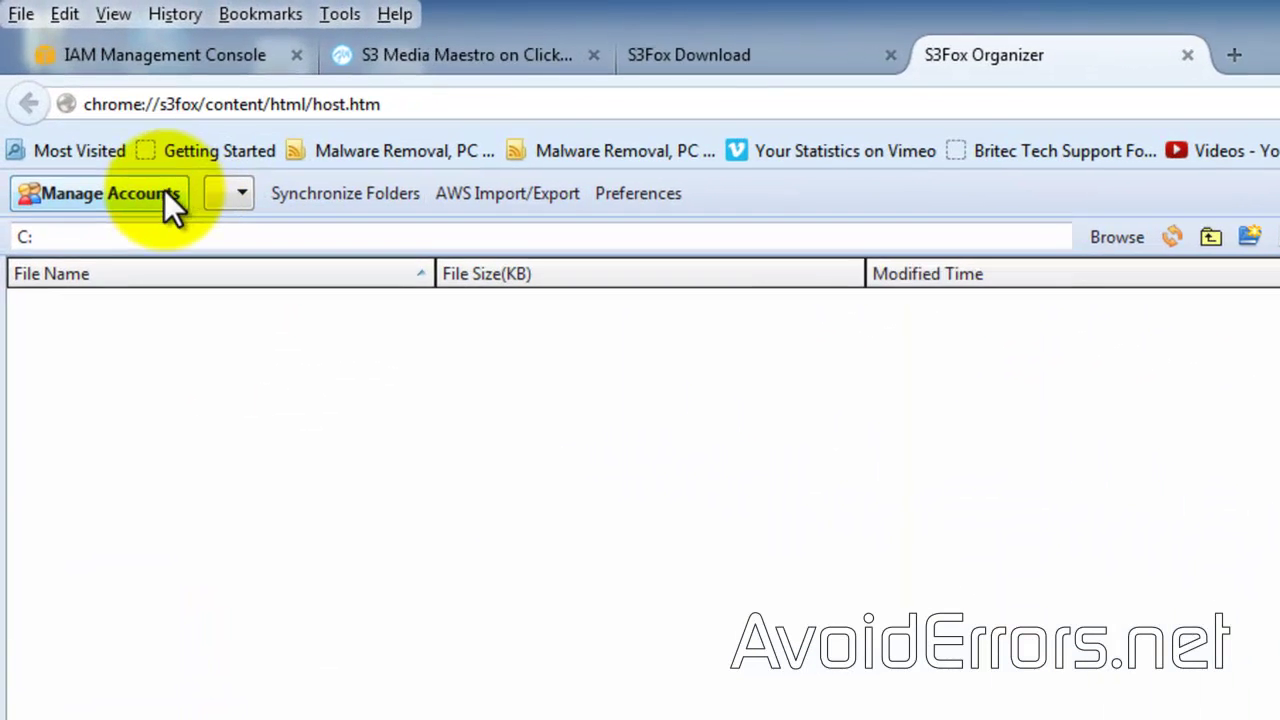
Step: Add an S3 account named avoiderrors using the IAM user's access and secret keys
{"action": "left_click", "coordinate": [146, 196]}
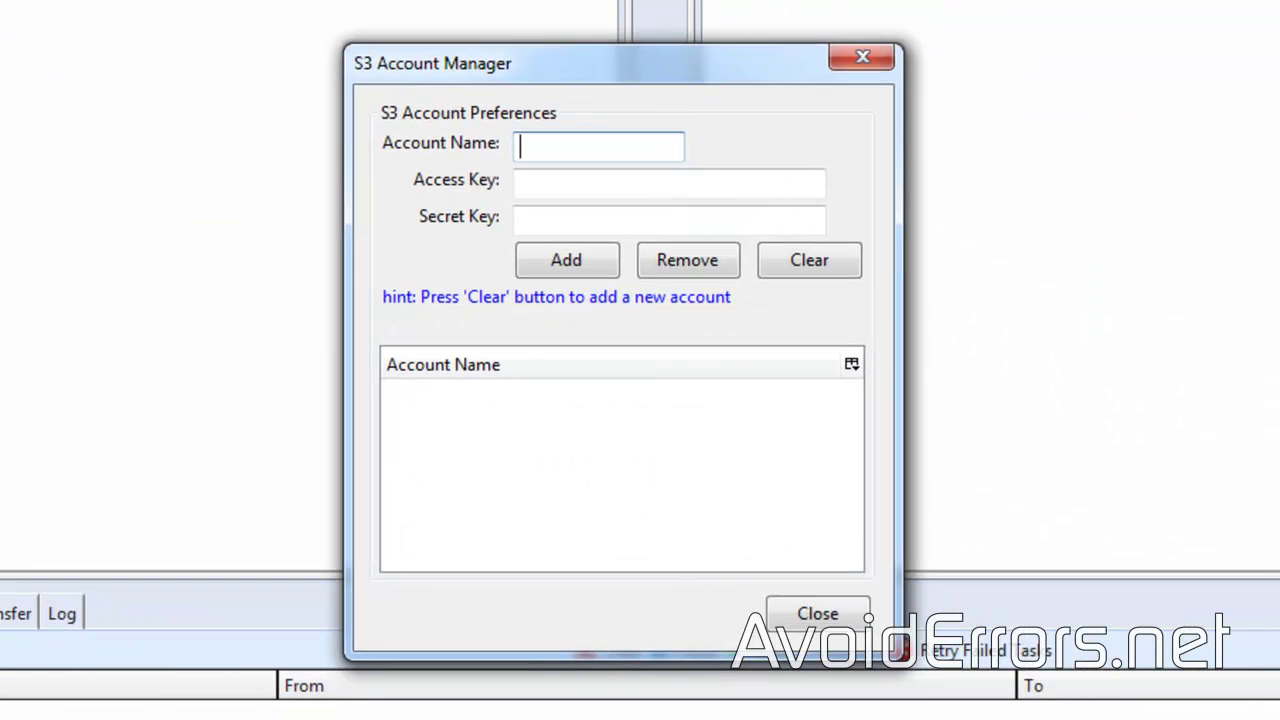
{"action": "key", "text": "alt+Tab"}
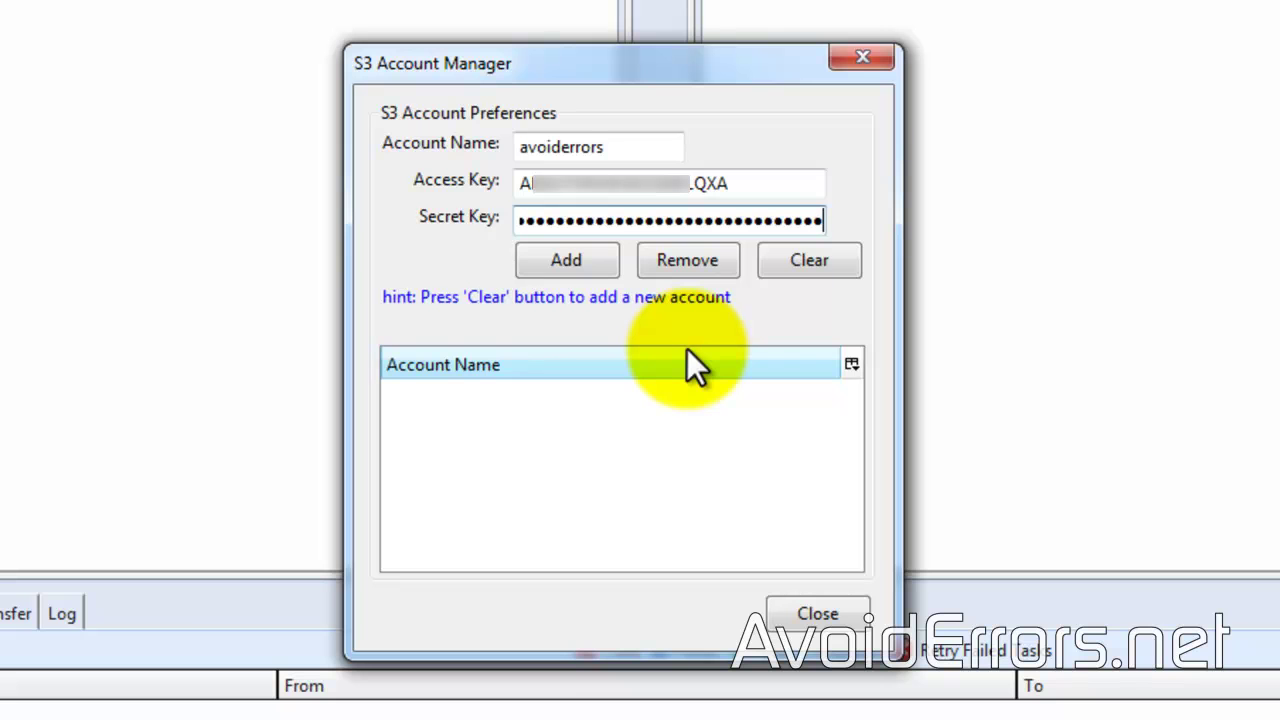
{"action": "left_click", "coordinate": [539, 263]}
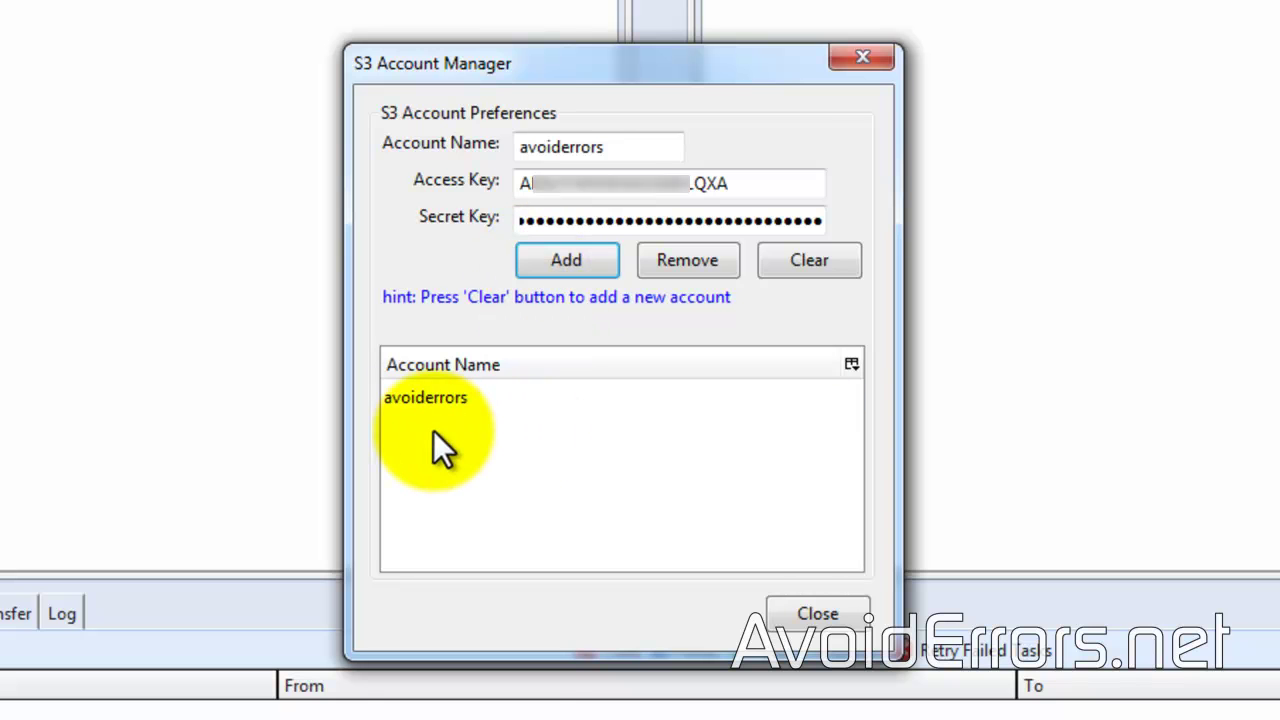
{"action": "left_click", "coordinate": [800, 613]}
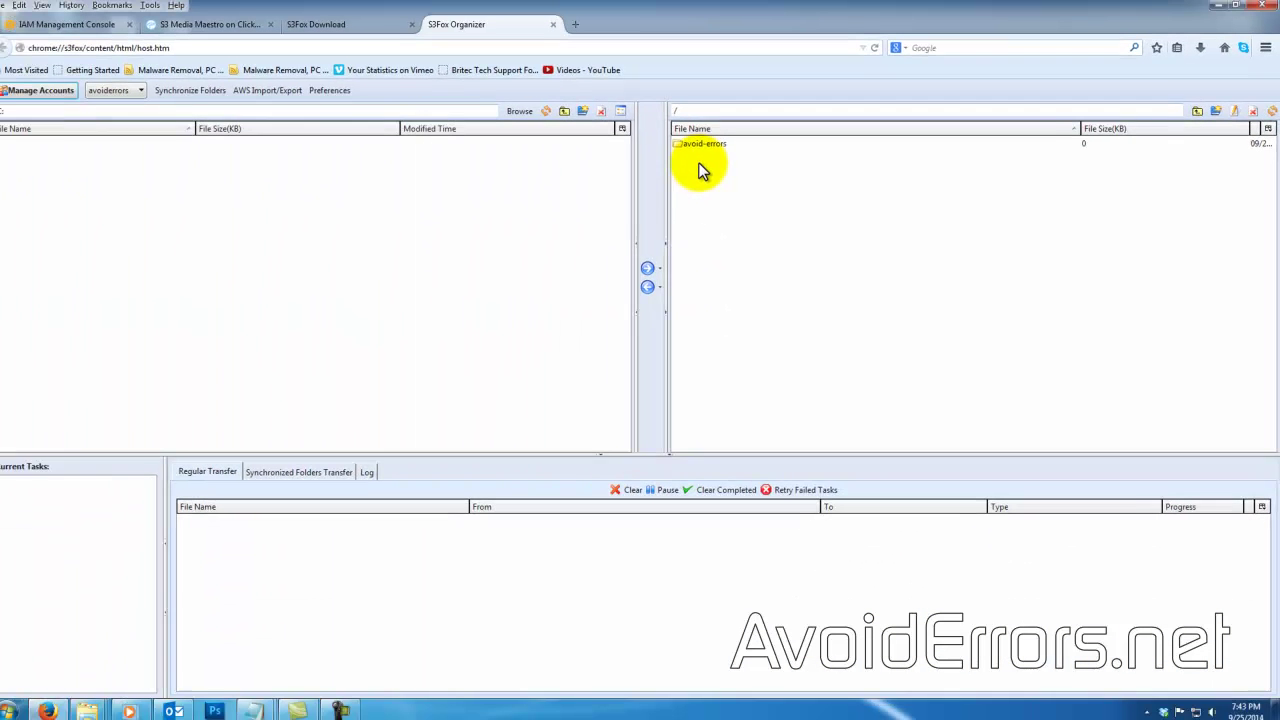
Step: Open the avoid-errors bucket showing the 6273 KB tutorial video, then browse local folders
{"action": "double_click", "coordinate": [712, 145]}
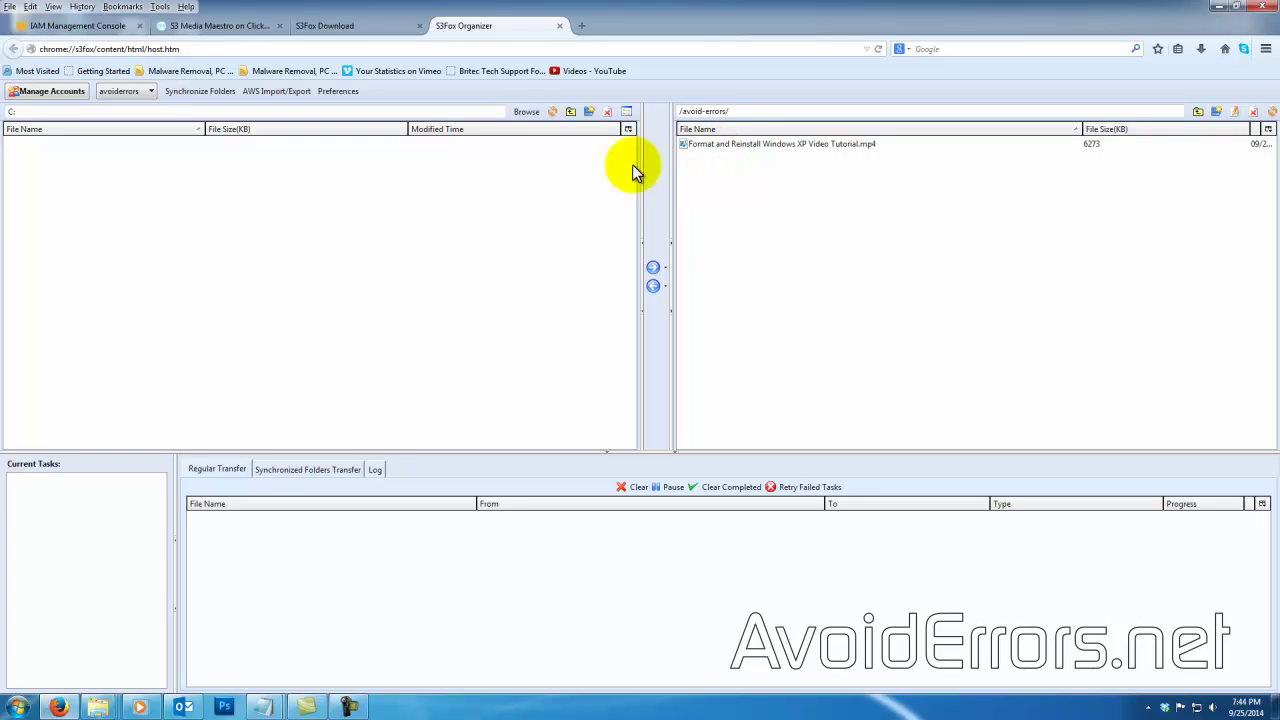
{"action": "left_click", "coordinate": [526, 112]}
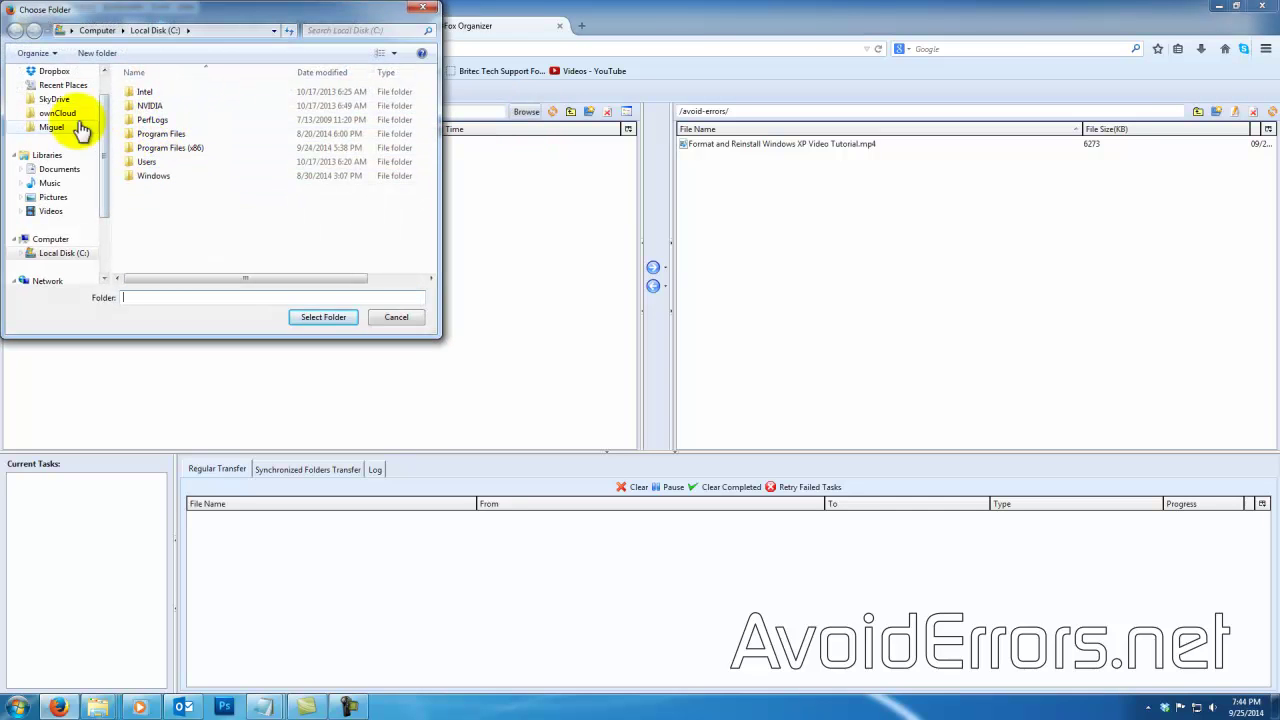
{"action": "left_click_drag", "start_coordinate": [103, 110], "coordinate": [97, 155]}
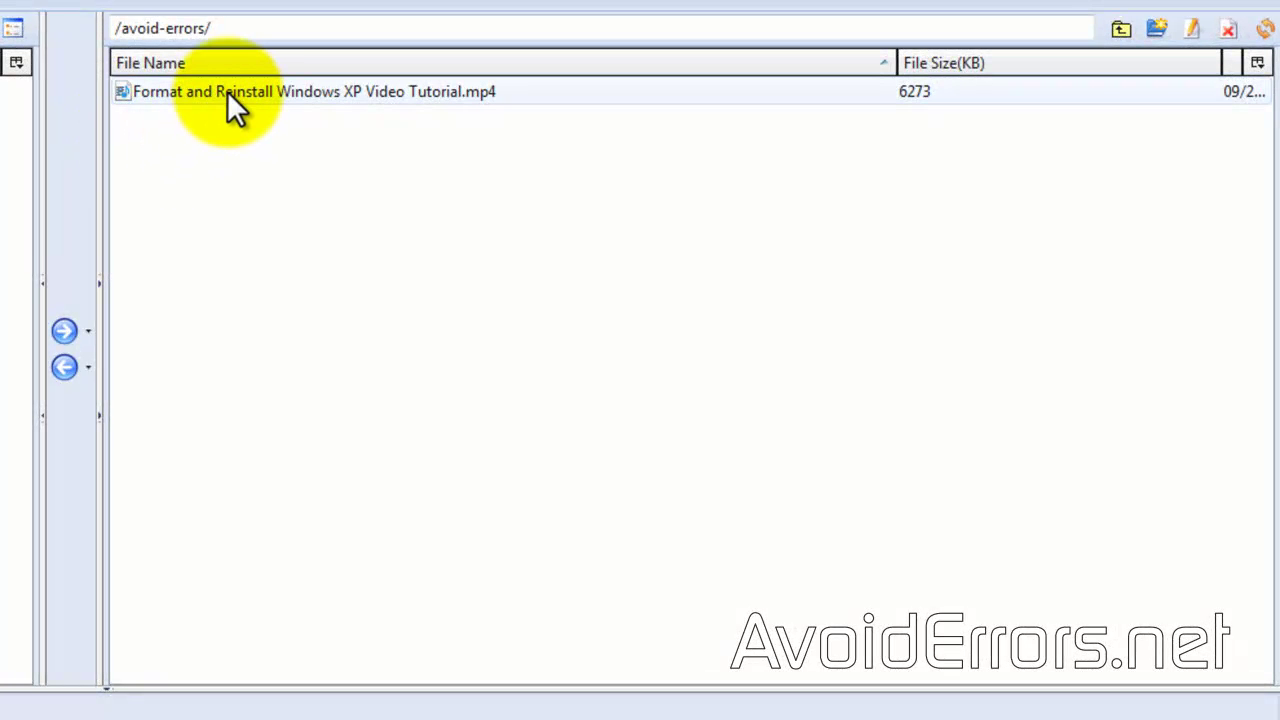
Step: Edit the tutorial mp4's ACL in S3Fox so Everyone has Read access
{"action": "right_click", "coordinate": [227, 91]}
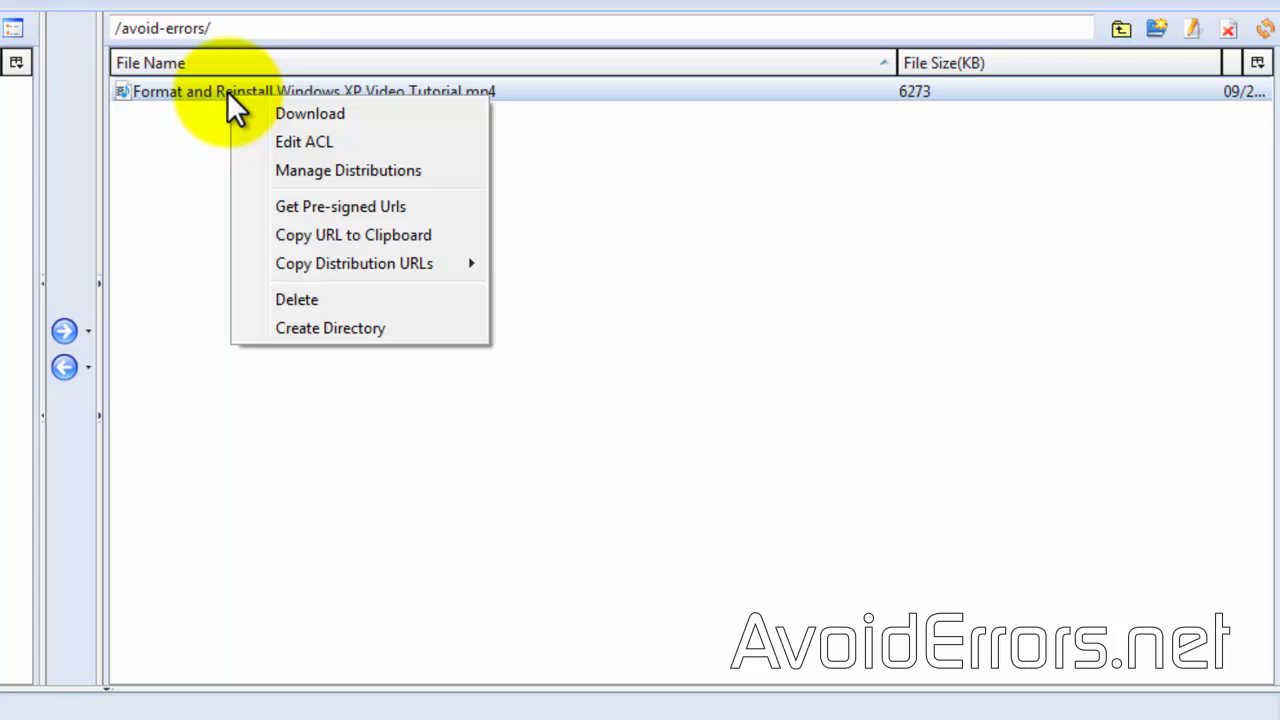
{"action": "left_click", "coordinate": [243, 142]}
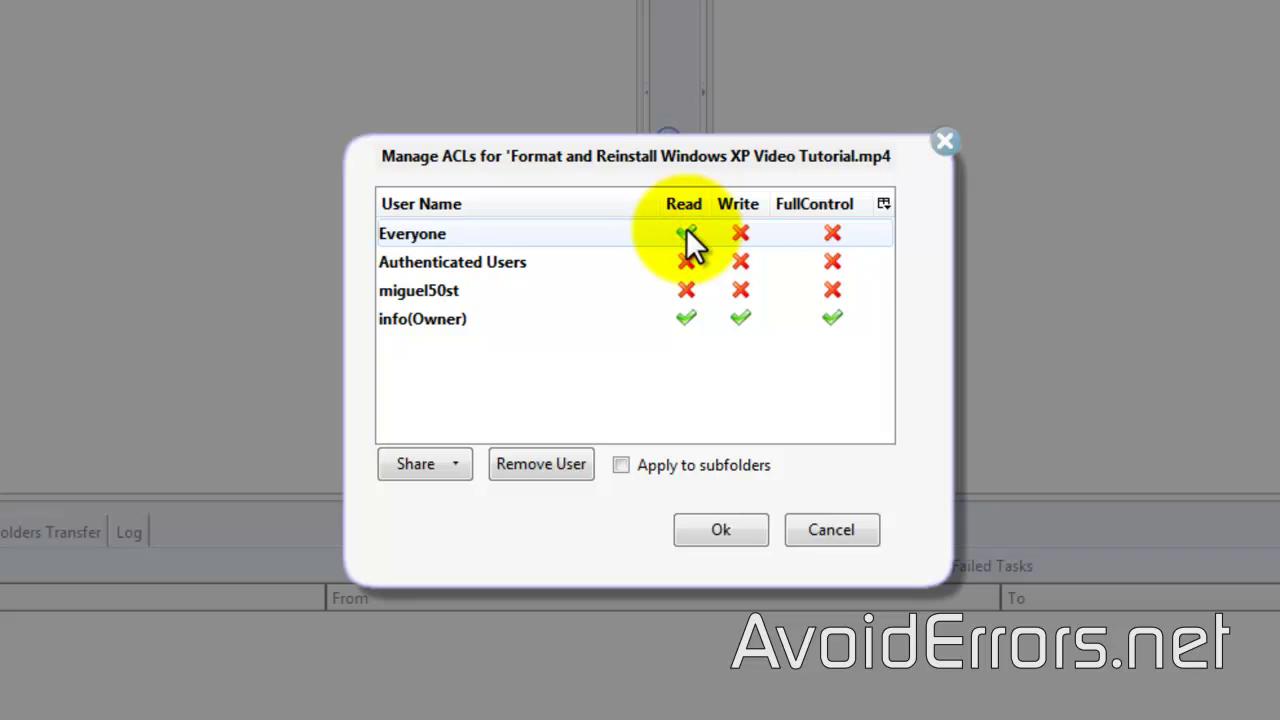
{"action": "left_click", "coordinate": [688, 534]}
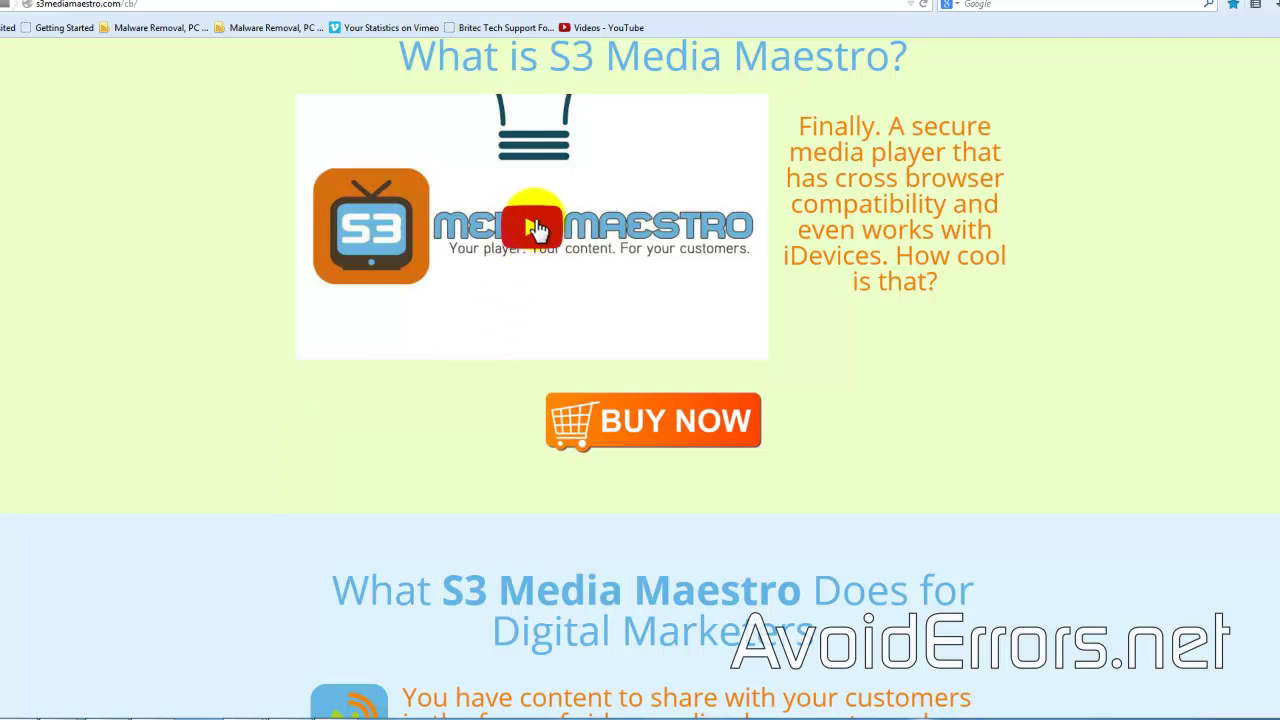
Step: Play the 'What is S3 Media Maestro?' intro video on s3mediamaestro.com
{"action": "left_click", "coordinate": [522, 228]}
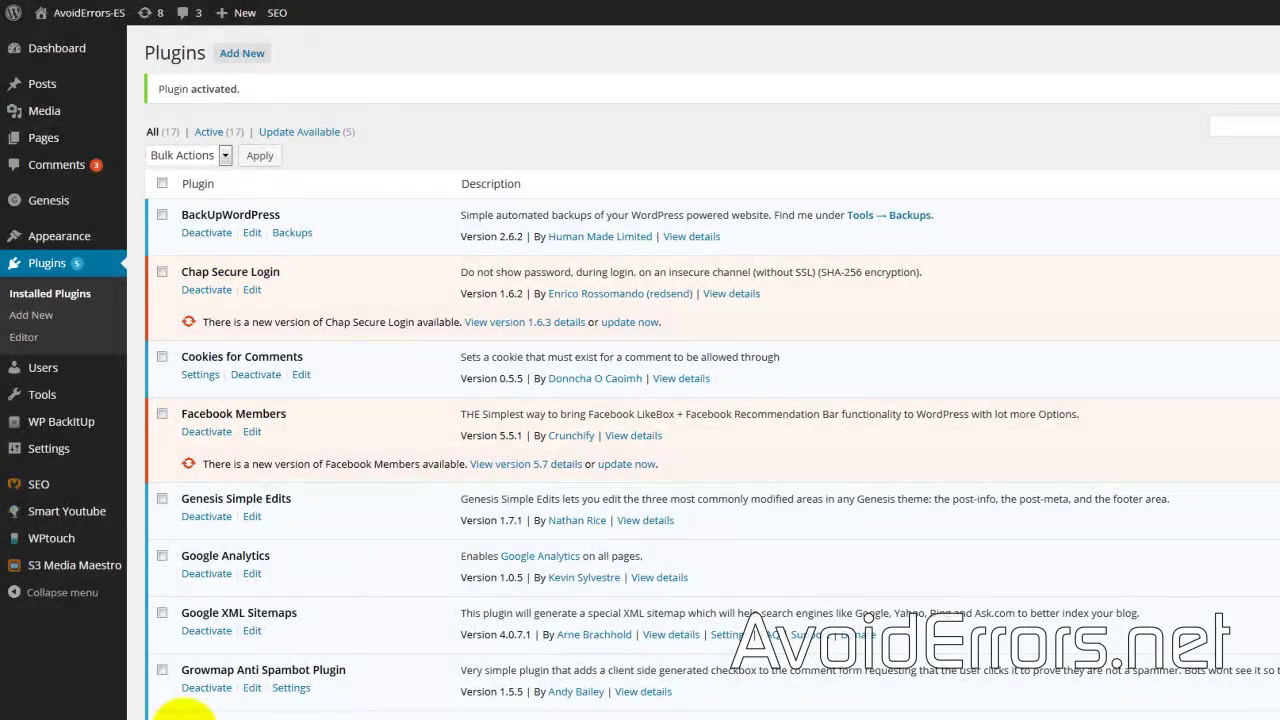
Step: Open the S3 Media Maestro settings and clear the old key, secret key and access key values
{"action": "mouse_move", "coordinate": [58, 572]}
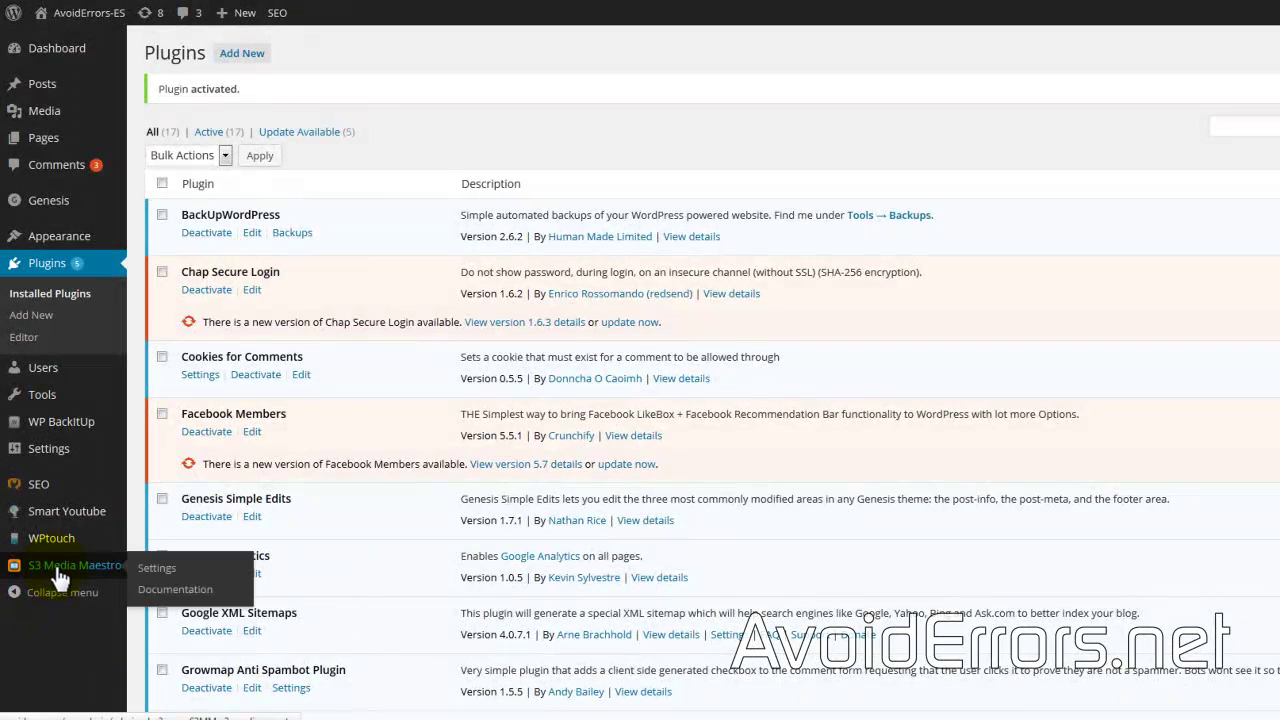
{"action": "left_click", "coordinate": [157, 570]}
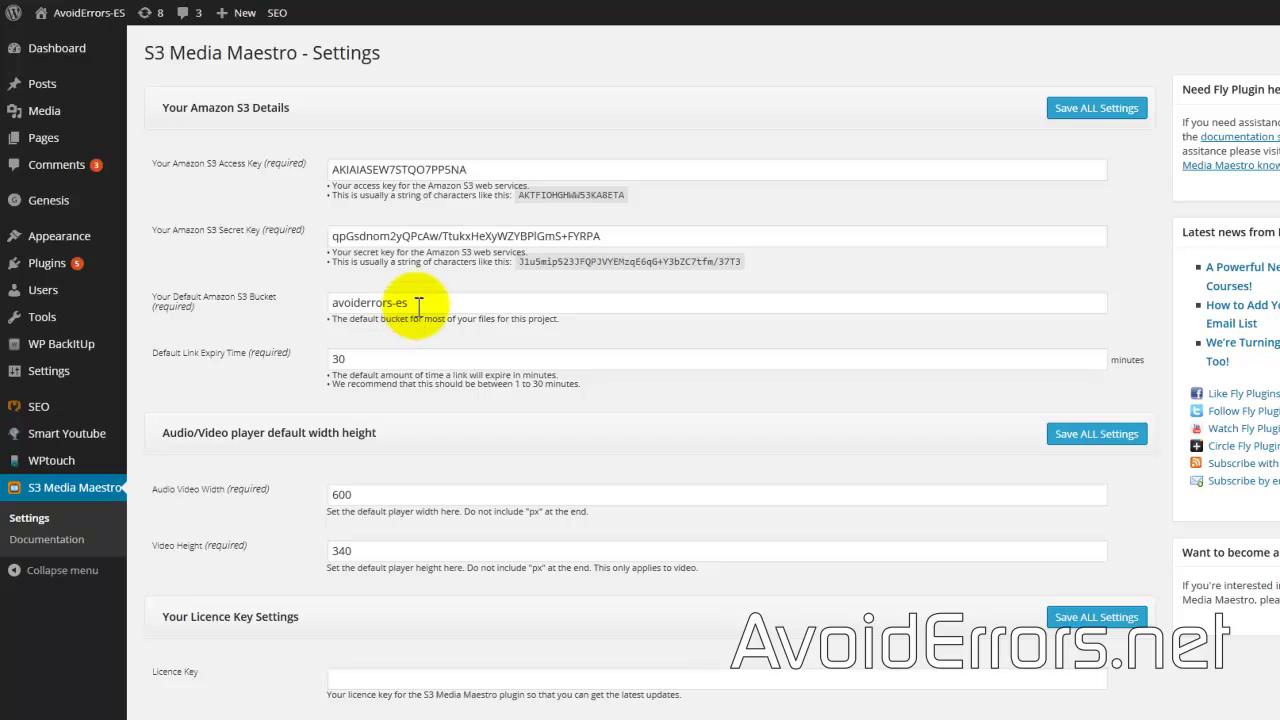
{"action": "left_click_drag", "start_coordinate": [418, 303], "coordinate": [309, 314]}
{"action": "key", "text": "BackSpace"}
{"action": "left_click_drag", "start_coordinate": [669, 237], "coordinate": [247, 239]}
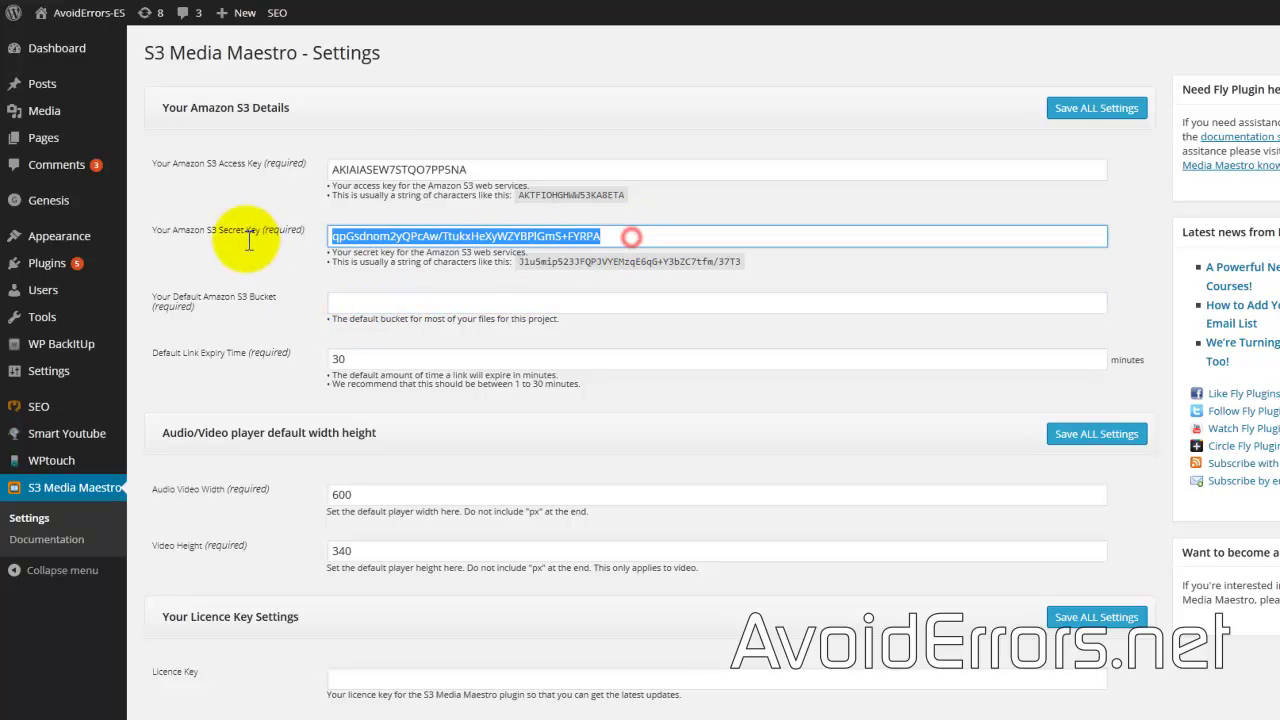
{"action": "key", "text": "BackSpace"}
{"action": "left_click_drag", "start_coordinate": [519, 169], "coordinate": [251, 171]}
{"action": "key", "text": "BackSpace"}
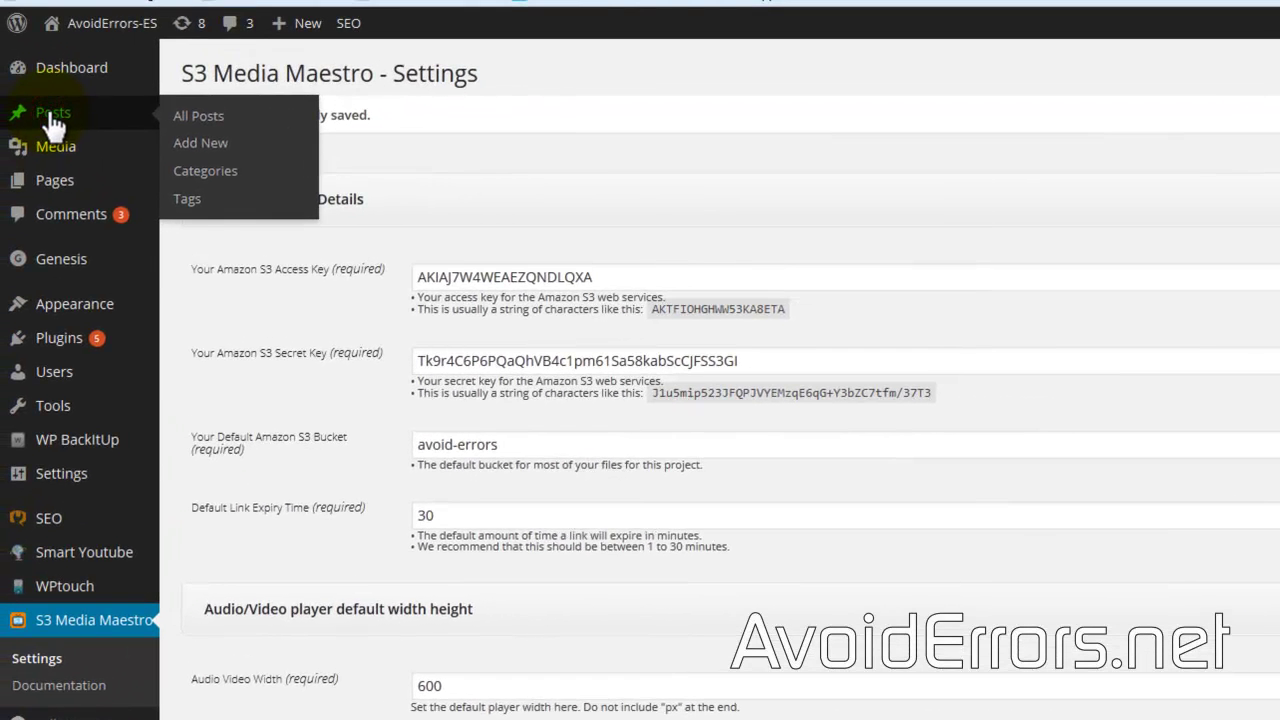
Step: Start a new post titled 'test' and copy the mp4's URL from S3Fox Organizer
{"action": "left_click", "coordinate": [34, 106]}
{"action": "left_click", "coordinate": [285, 78]}
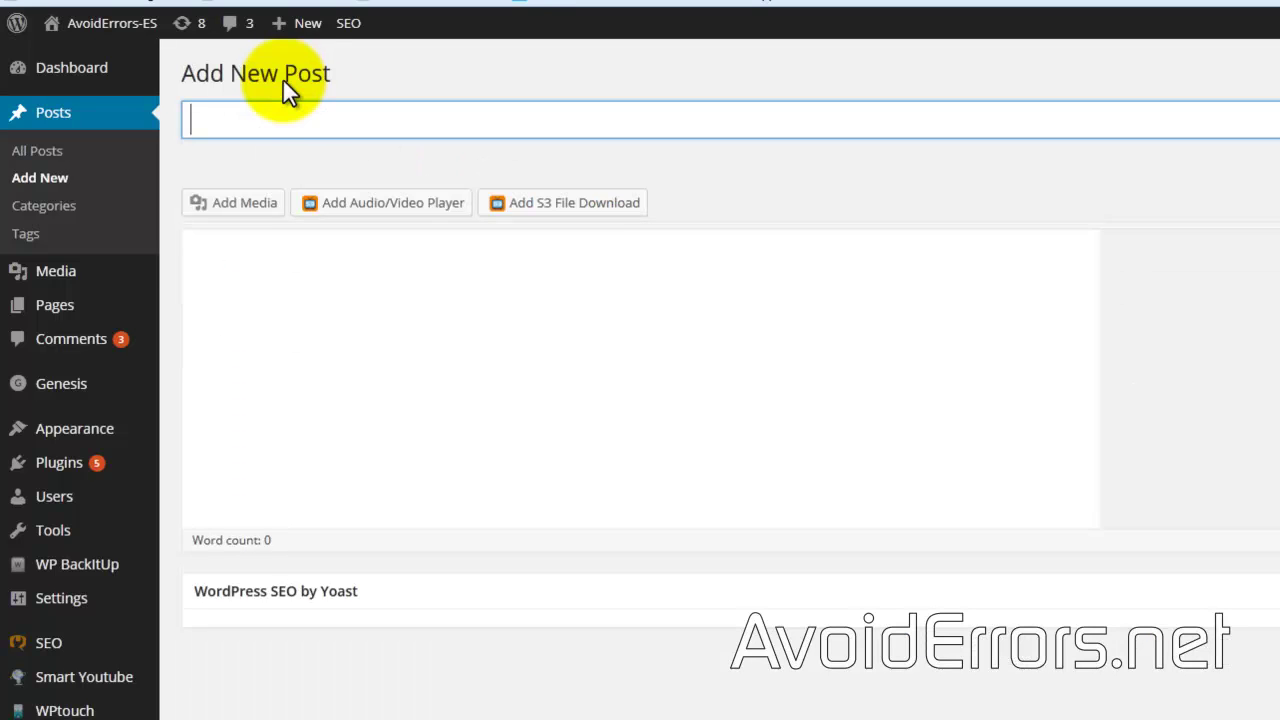
{"action": "left_click", "coordinate": [303, 122]}
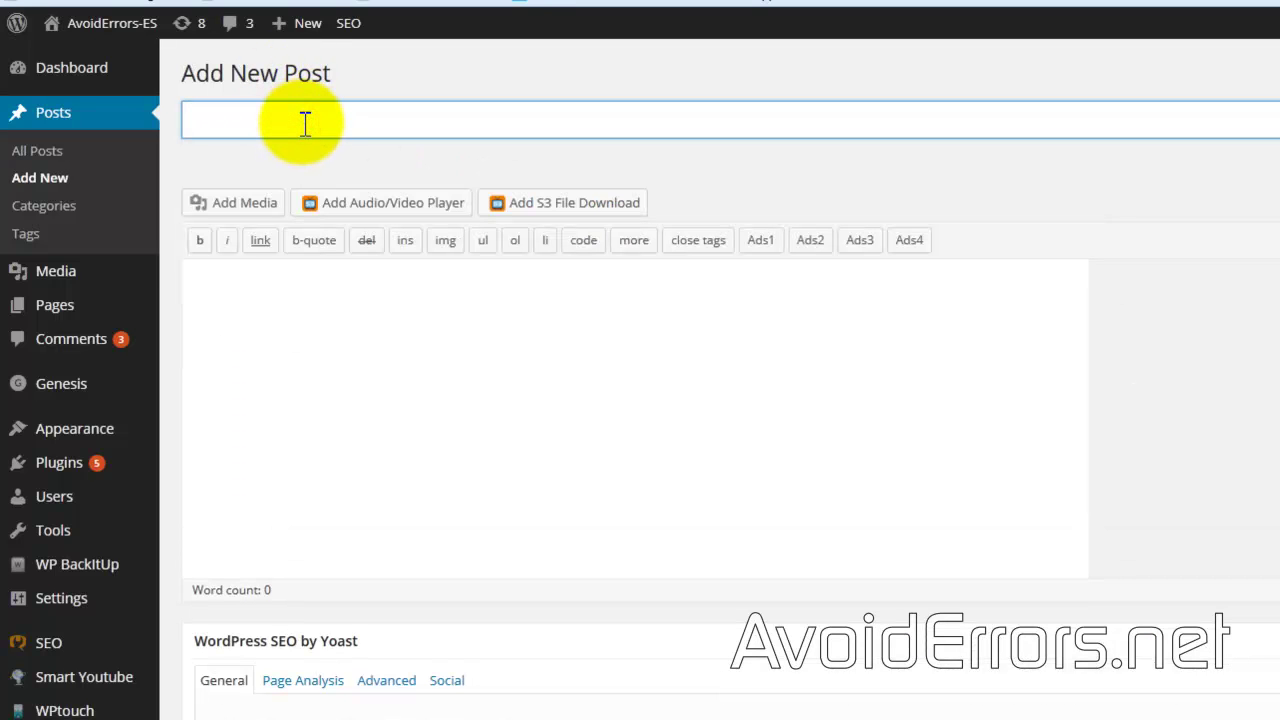
{"action": "type", "text": "test"}
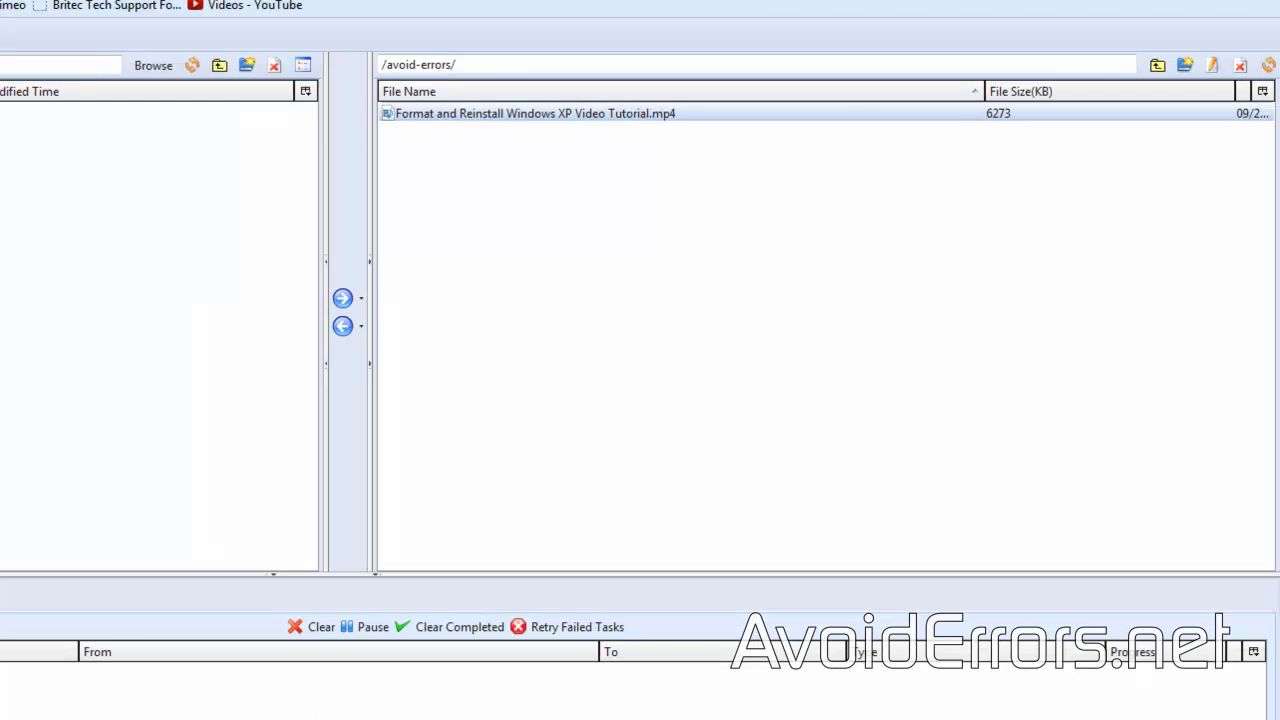
{"action": "right_click", "coordinate": [476, 112]}
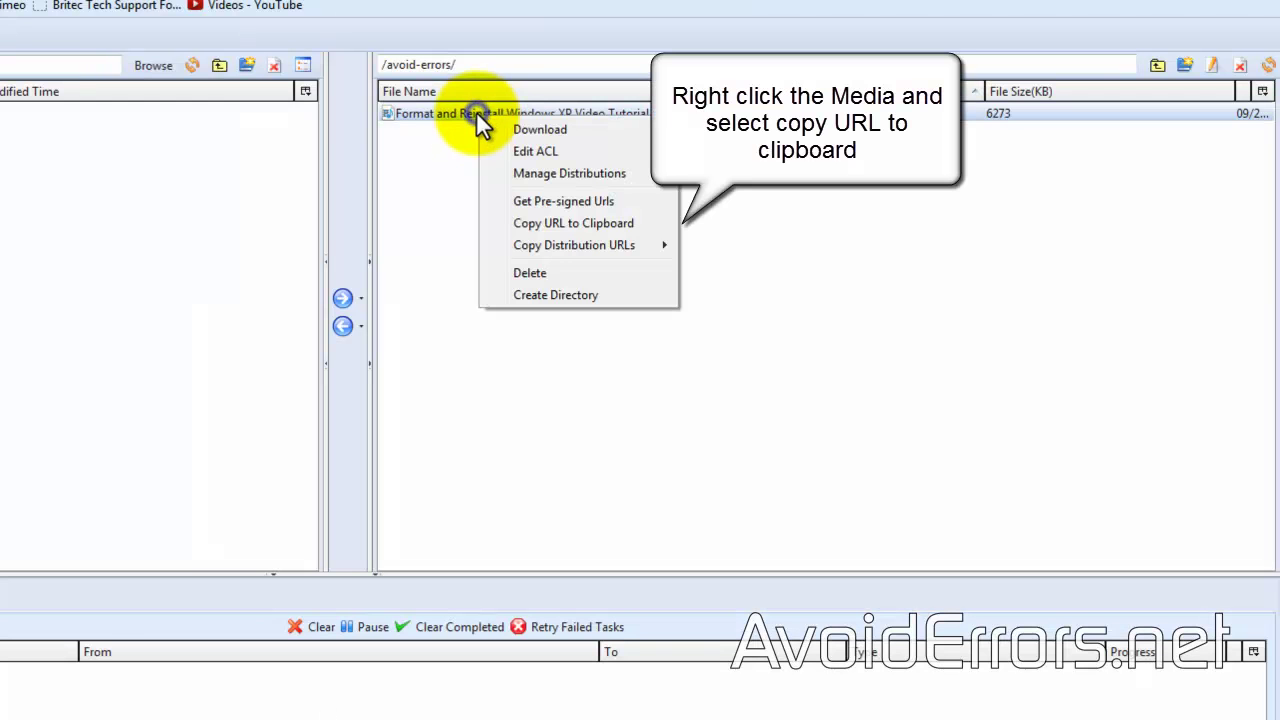
{"action": "left_click", "coordinate": [571, 224]}
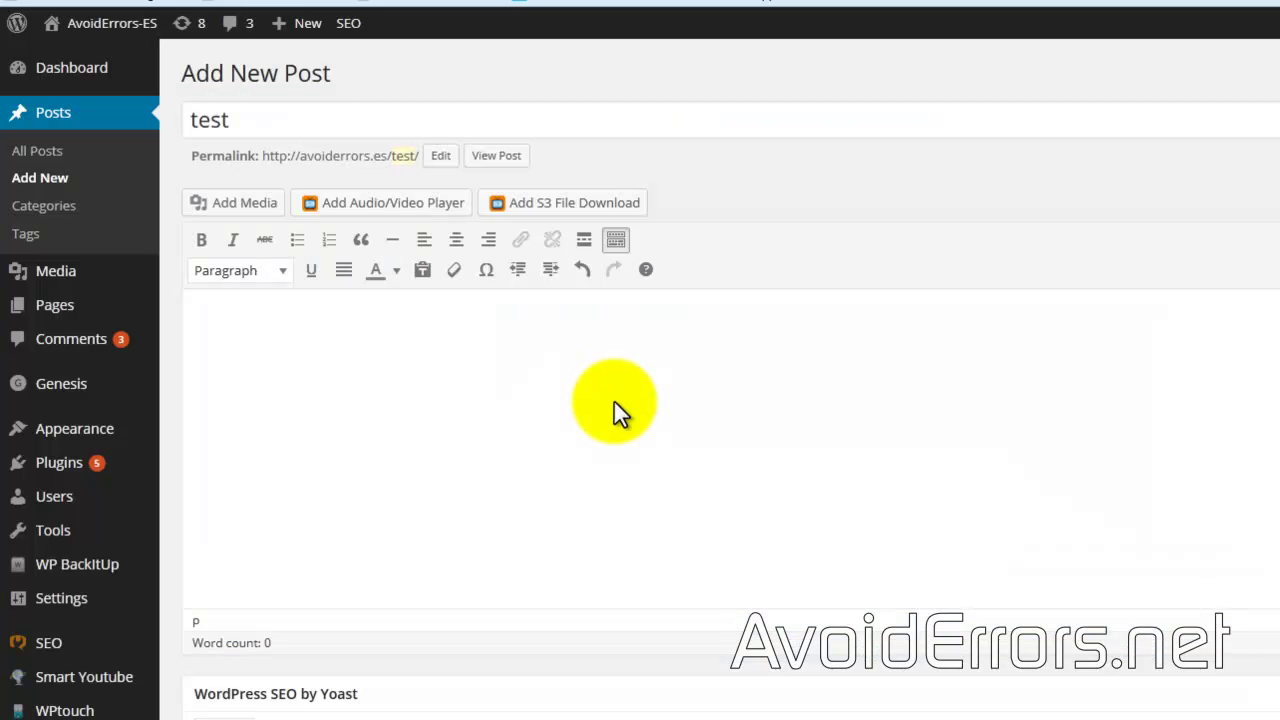
Step: Paste the video URL into S3 File URL, trimmed to 'Format and Reinstall Windows XP Video Tutorial.mp4'
{"action": "left_click", "coordinate": [382, 204]}
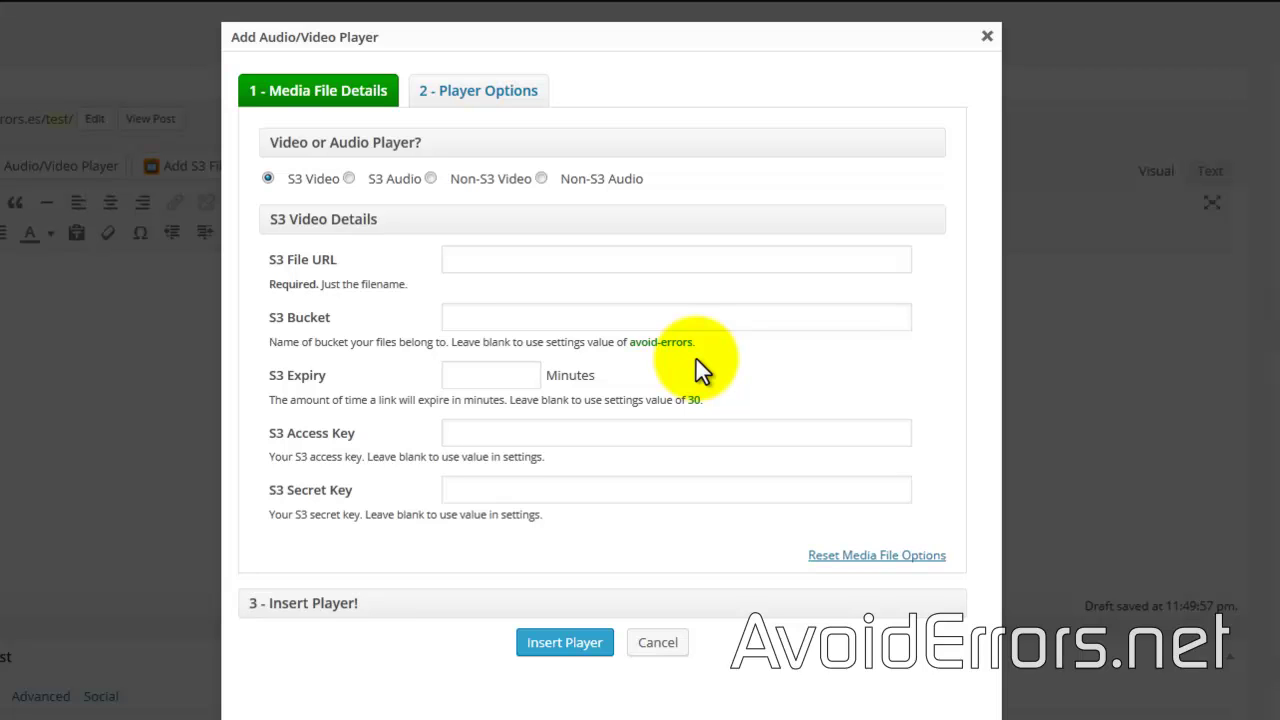
{"action": "left_click", "coordinate": [458, 259]}
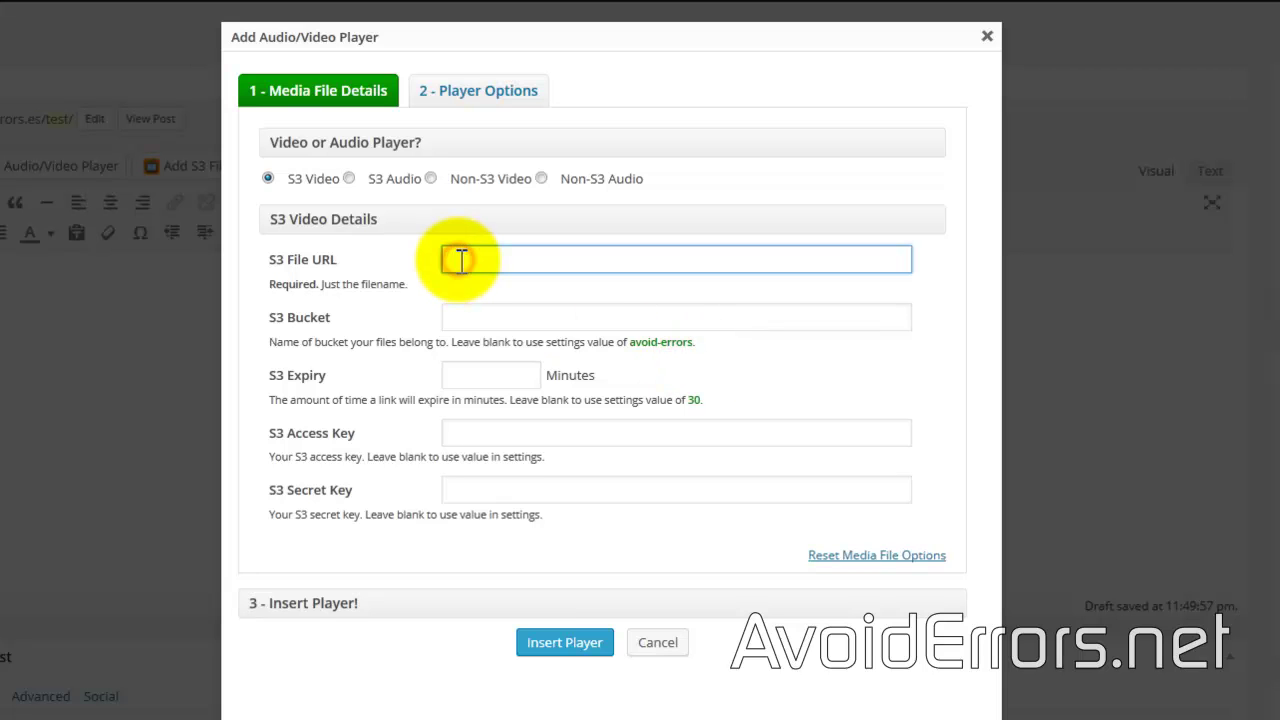
{"action": "right_click", "coordinate": [488, 262]}
{"action": "left_click", "coordinate": [519, 350]}
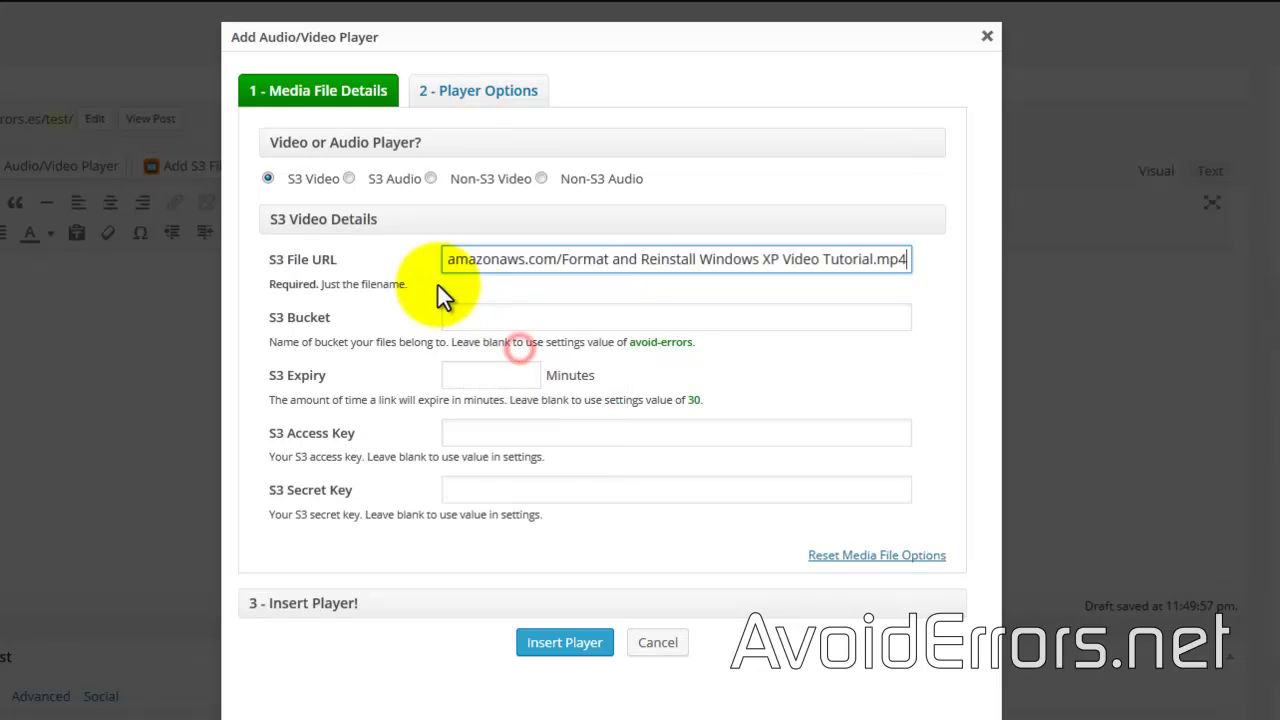
{"action": "left_click", "coordinate": [568, 259]}
{"action": "key", "text": "BackSpace"}
{"action": "key", "text": "BackSpace"}
{"action": "key", "text": "BackSpace"}
{"action": "key", "text": "BackSpace"}
{"action": "key", "text": "BackSpace"}
{"action": "key", "text": "BackSpace"}
{"action": "key", "text": "BackSpace"}
{"action": "key", "text": "BackSpace"}
{"action": "key", "text": "BackSpace"}
{"action": "key", "text": "BackSpace"}
{"action": "key", "text": "BackSpace"}
{"action": "key", "text": "BackSpace"}
{"action": "key", "text": "BackSpace"}
{"action": "key", "text": "BackSpace"}
{"action": "key", "text": "BackSpace"}
{"action": "key", "text": "BackSpace"}
{"action": "key", "text": "BackSpace"}
{"action": "key", "text": "BackSpace"}
{"action": "key", "text": "BackSpace"}
{"action": "key", "text": "BackSpace"}
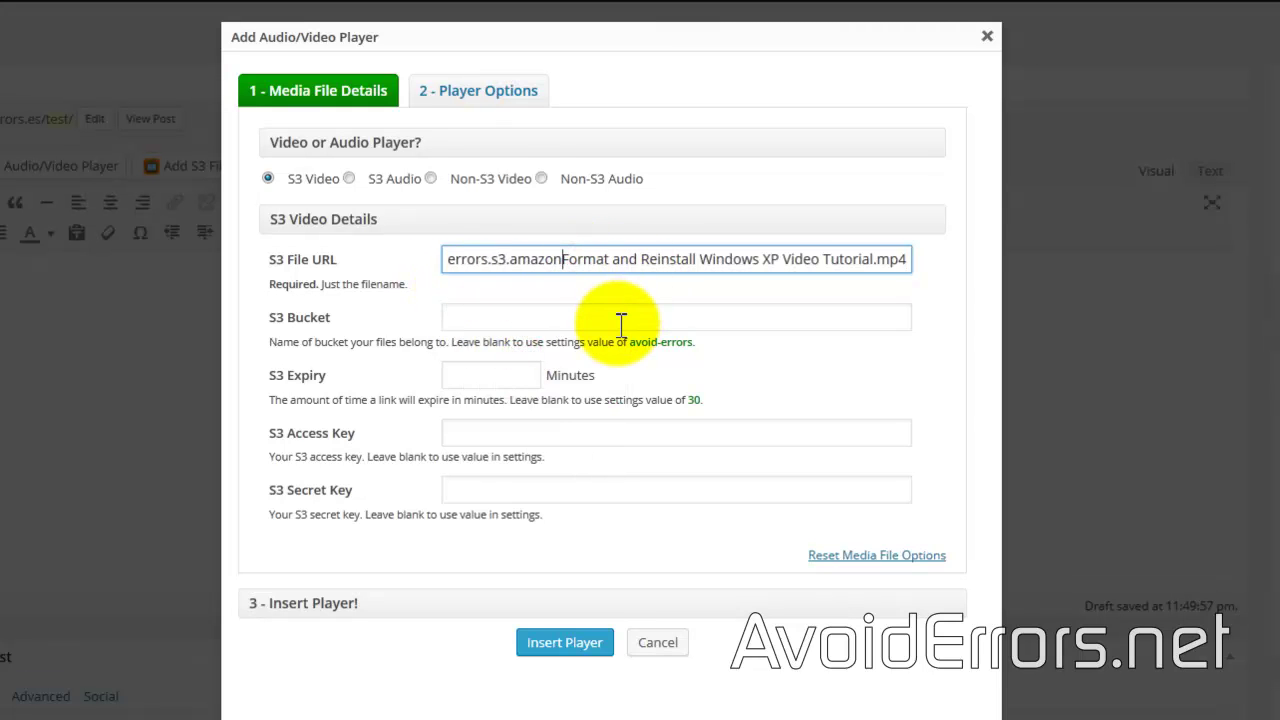
{"action": "key", "text": "BackSpace"}
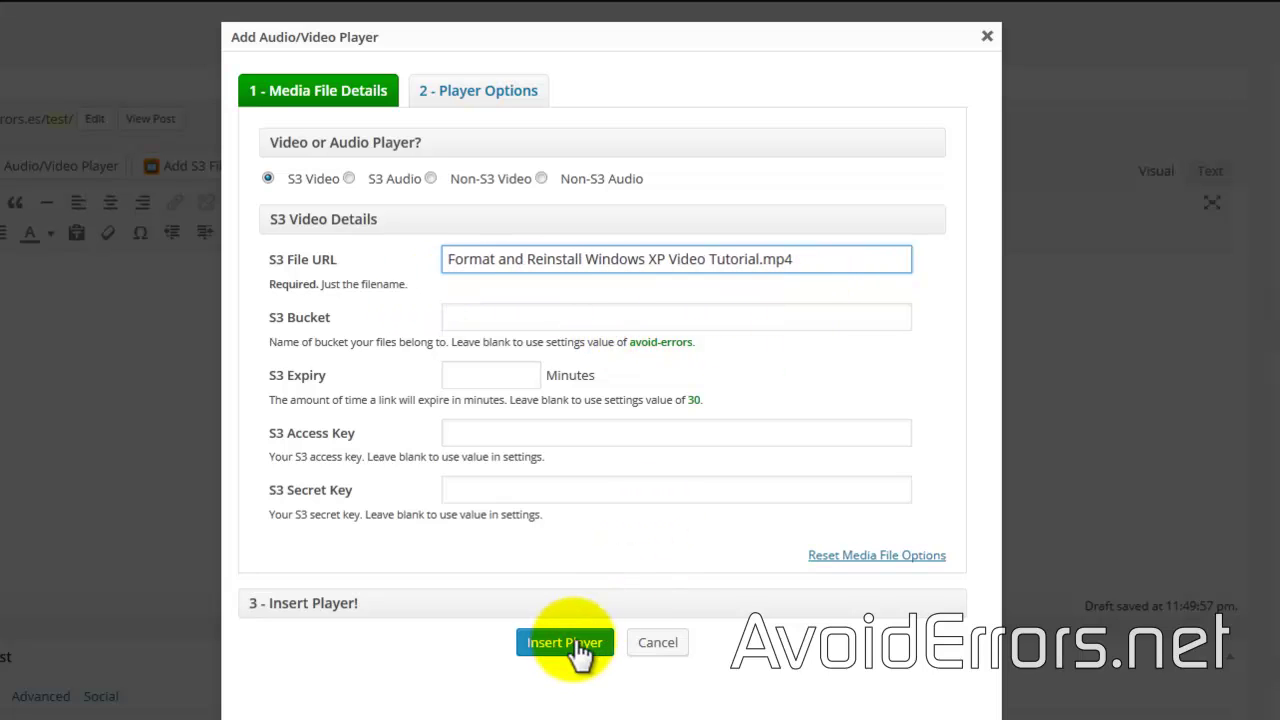
{"action": "left_click", "coordinate": [512, 100]}
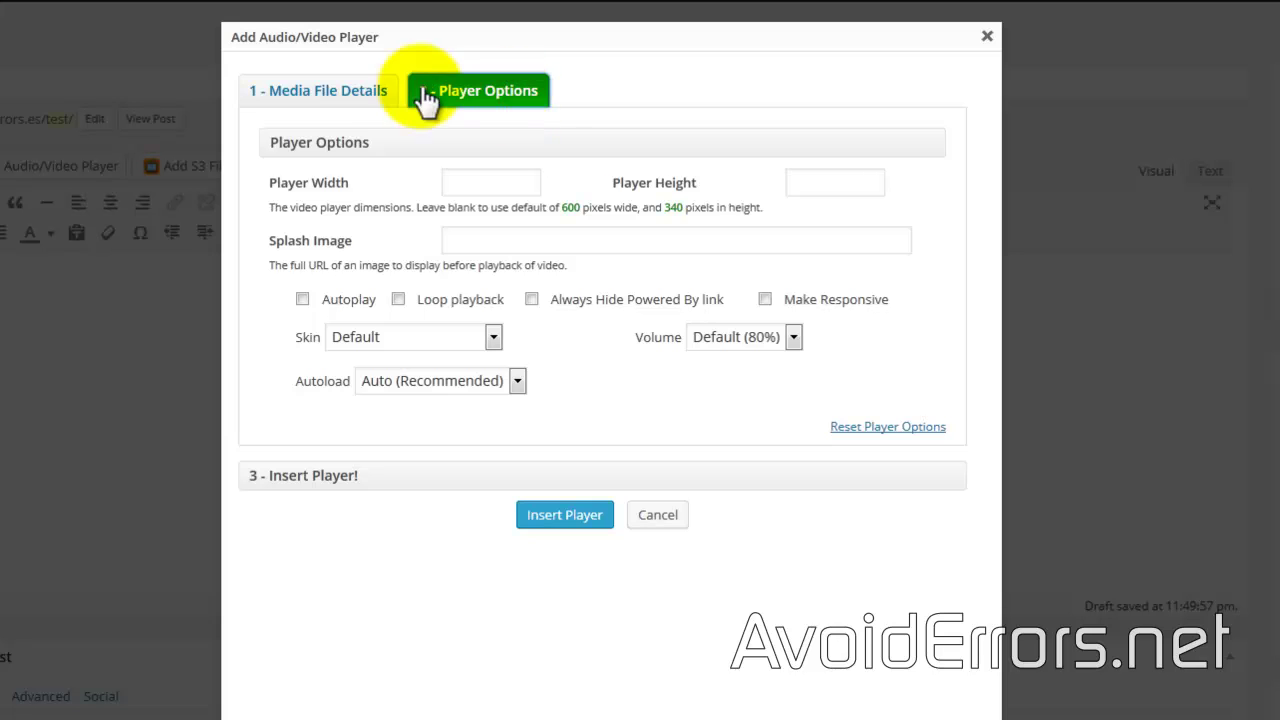
{"action": "left_click", "coordinate": [338, 100]}
Step: Insert the video player into the post and view the draft preview
{"action": "left_click", "coordinate": [564, 645]}
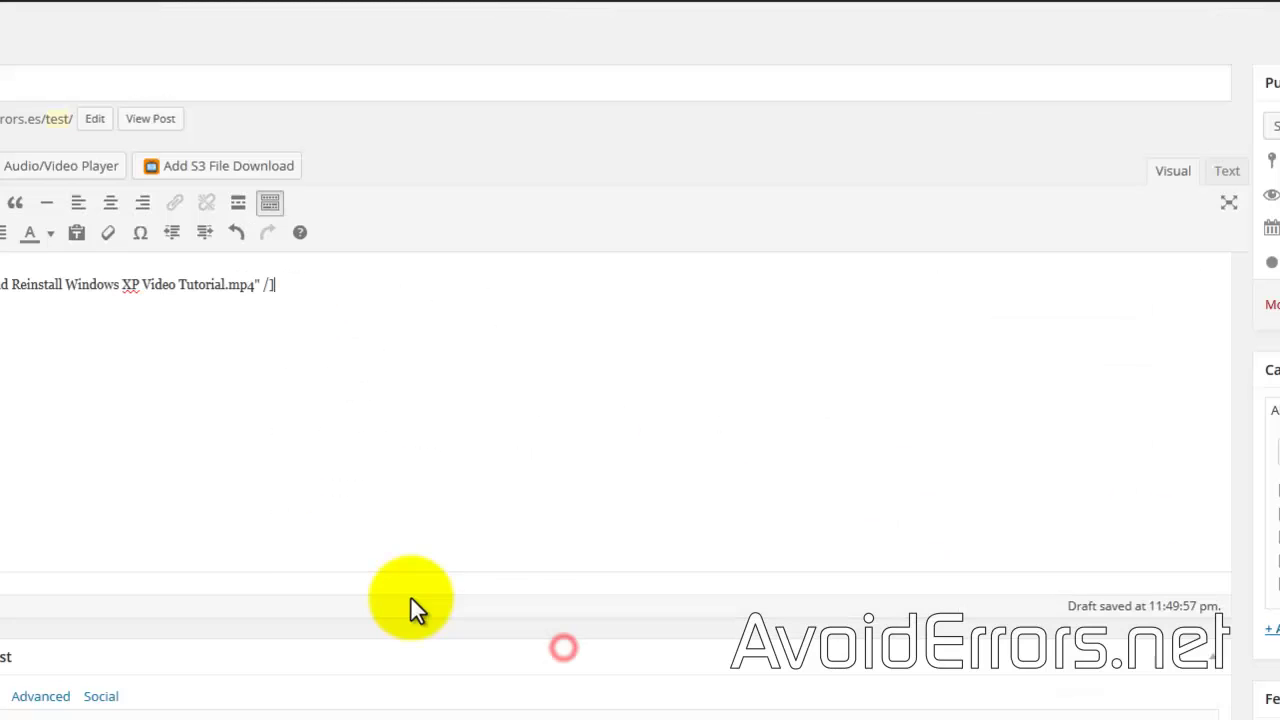
{"action": "left_click", "coordinate": [1224, 184]}
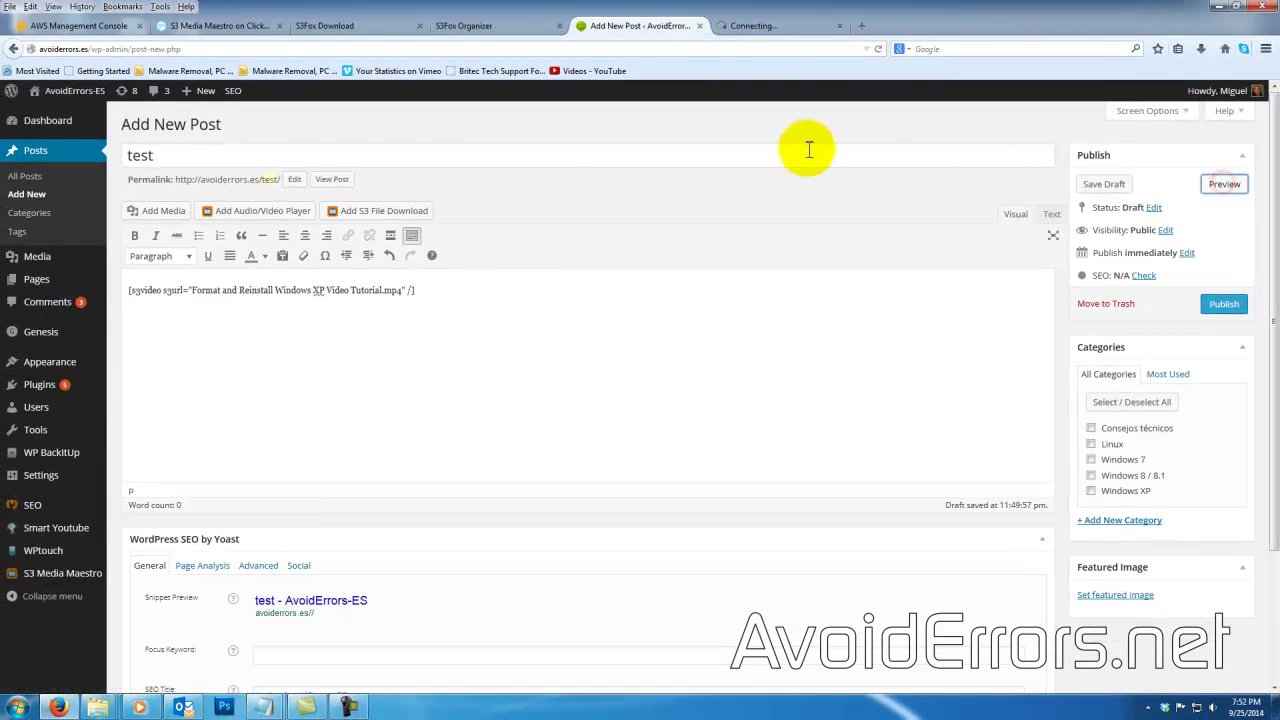
{"action": "left_click", "coordinate": [762, 27]}
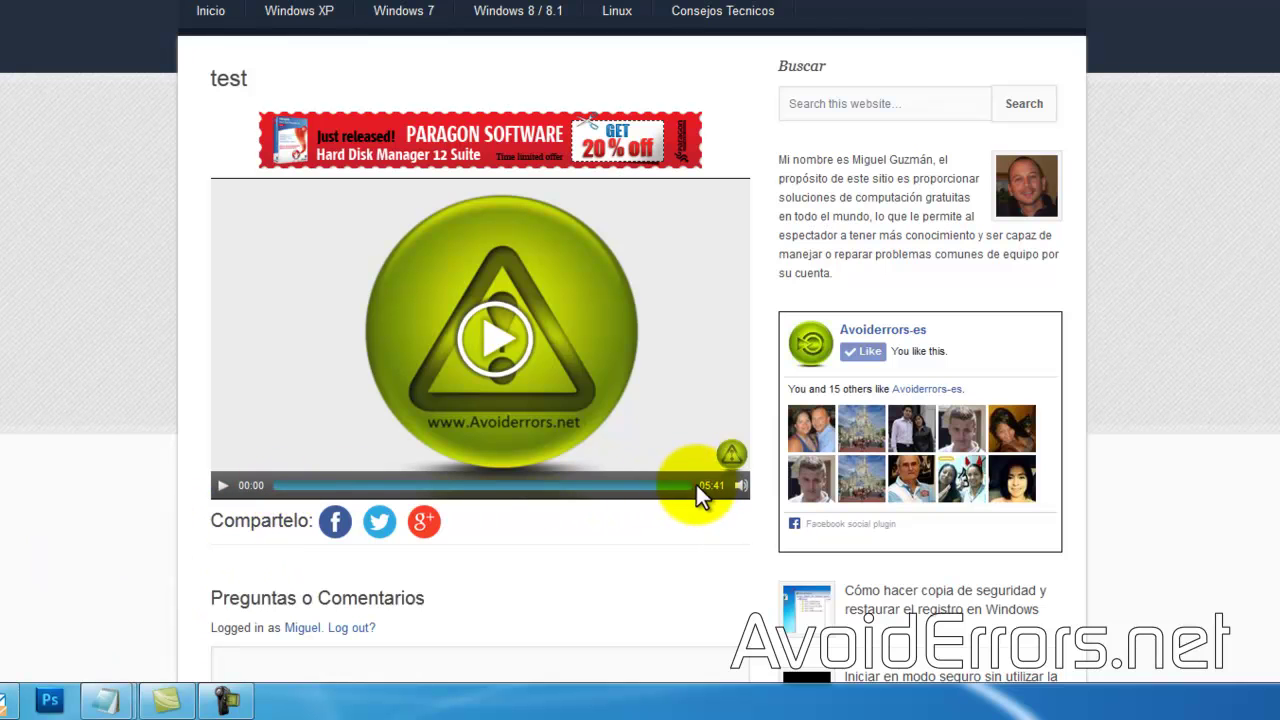
Step: Play the embedded video, seek ahead, and pause it at 01:19
{"action": "left_click", "coordinate": [493, 345]}
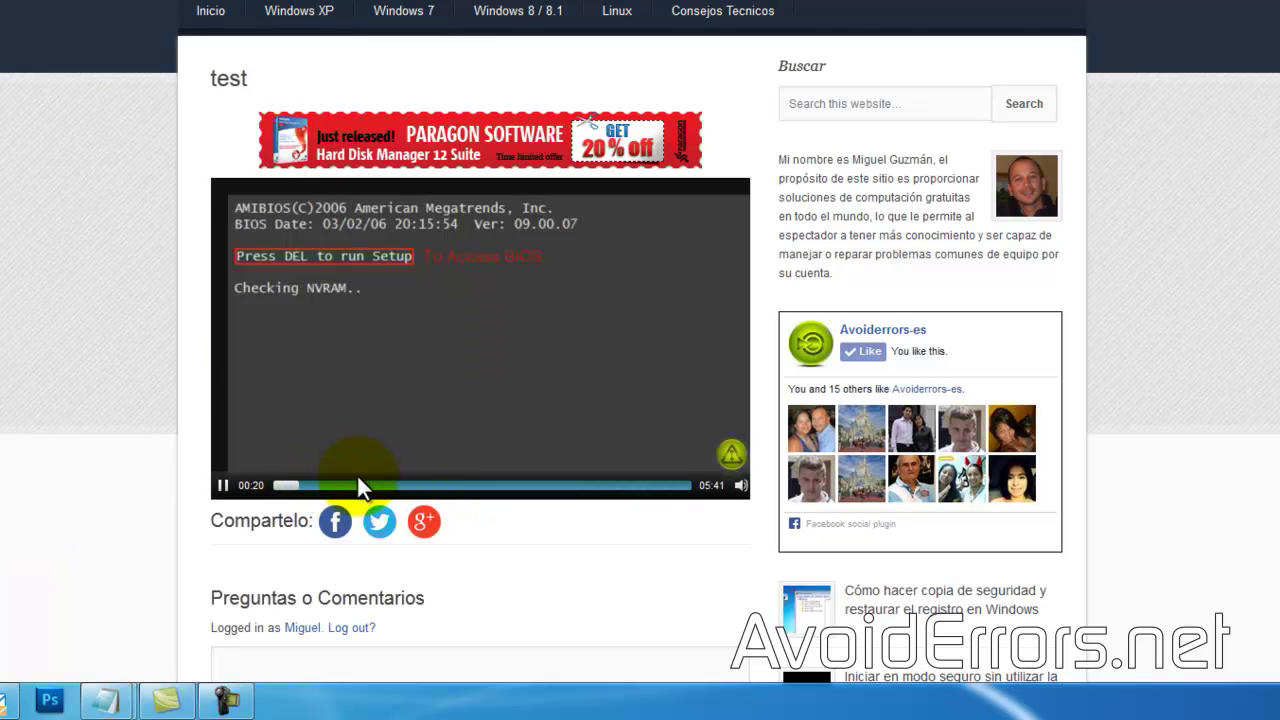
{"action": "left_click", "coordinate": [356, 485]}
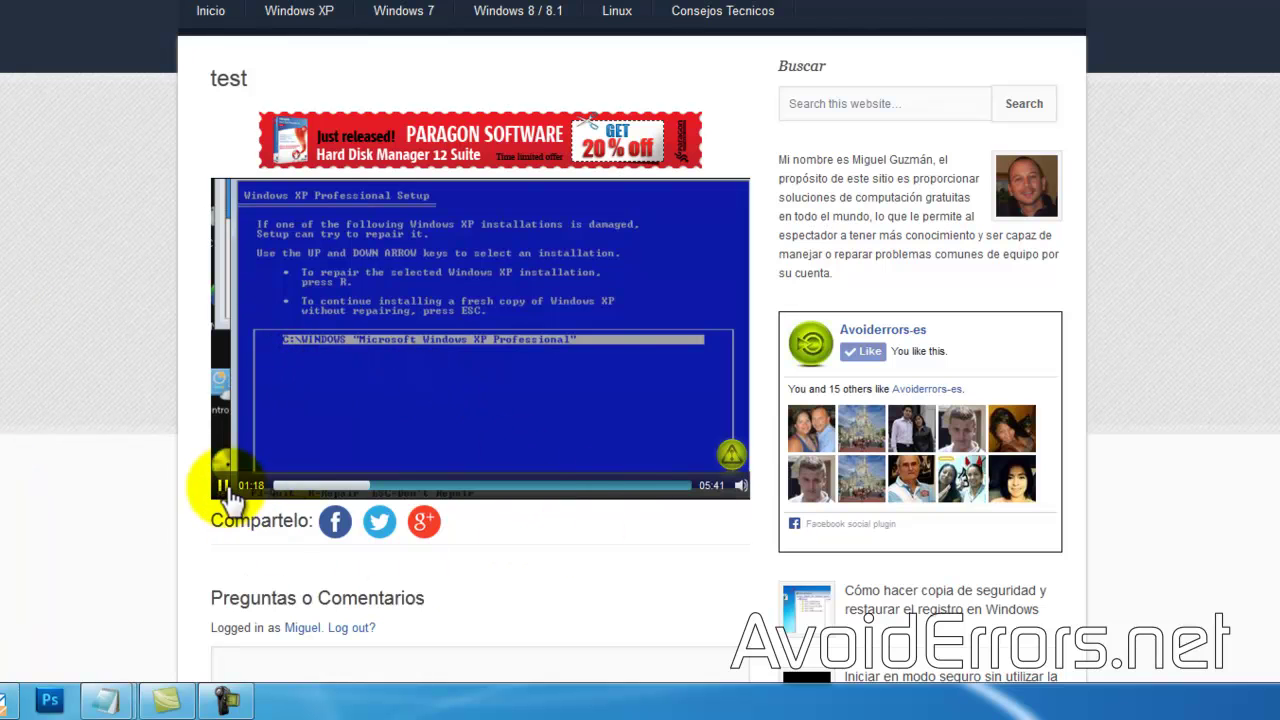
{"action": "left_click", "coordinate": [224, 487]}
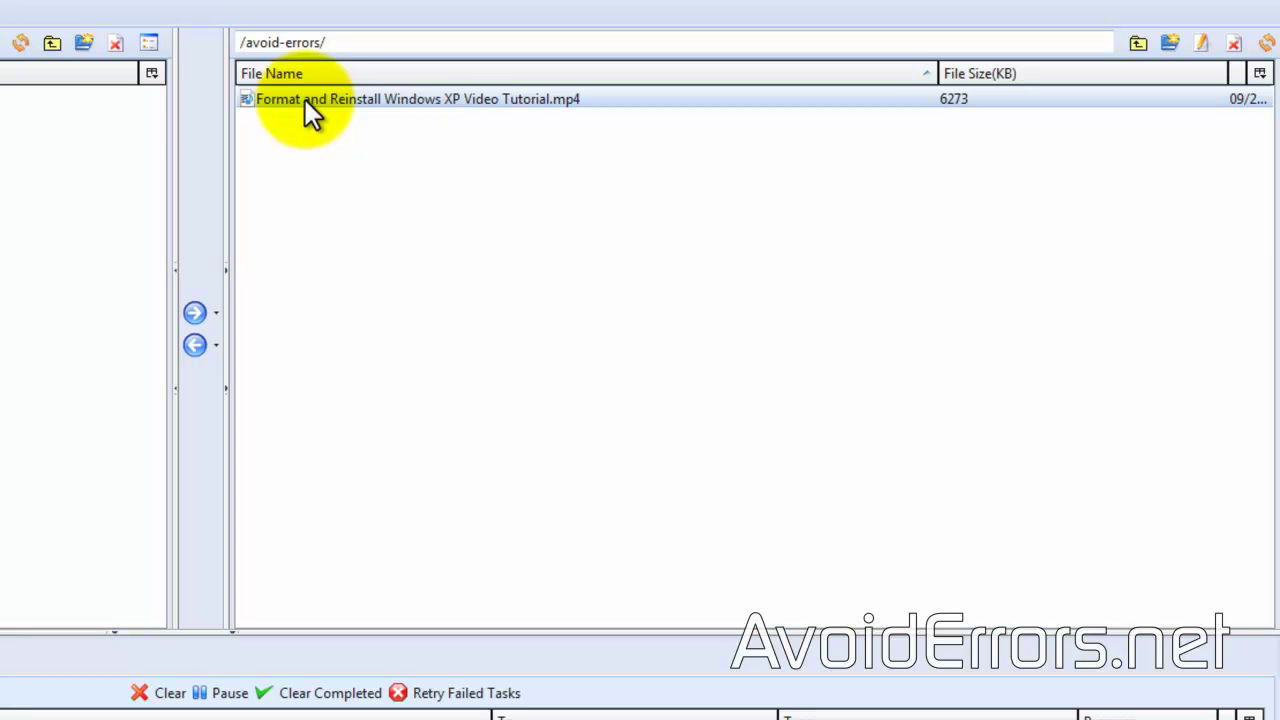
Step: Create a CloudFront distribution for the avoid-errors bucket through Manage Distributions
{"action": "right_click", "coordinate": [308, 112]}
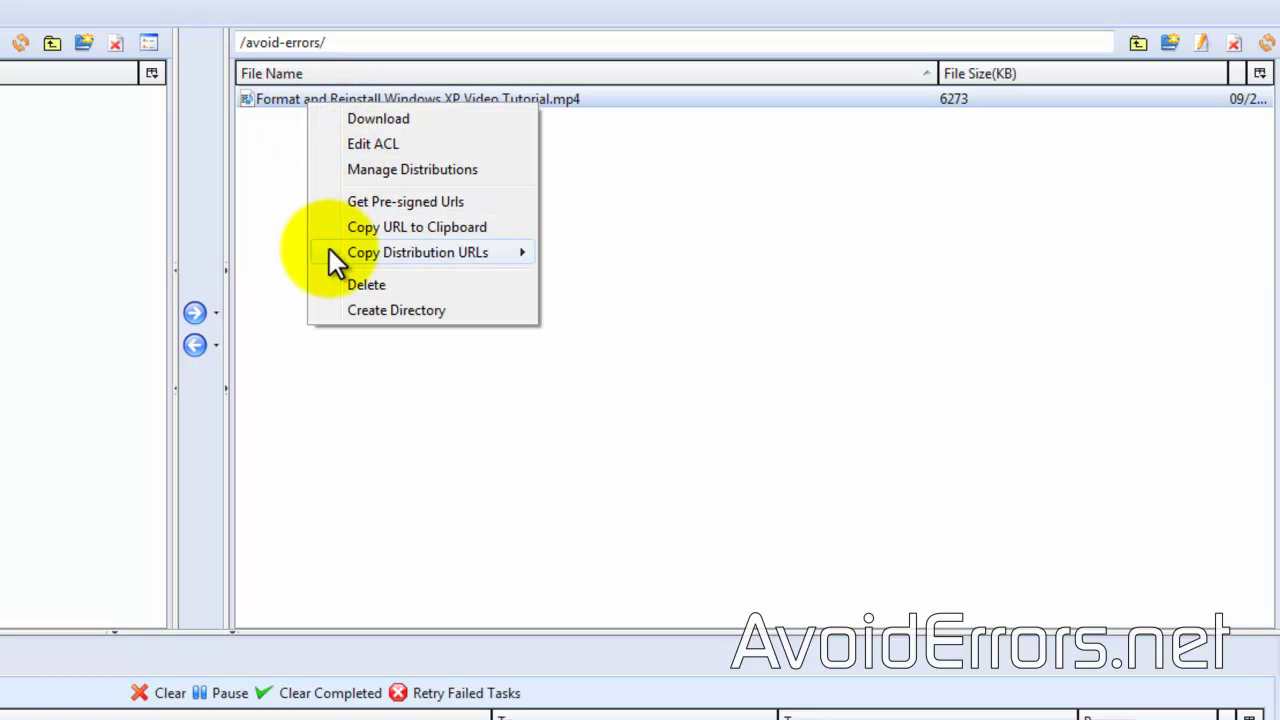
{"action": "mouse_move", "coordinate": [329, 250]}
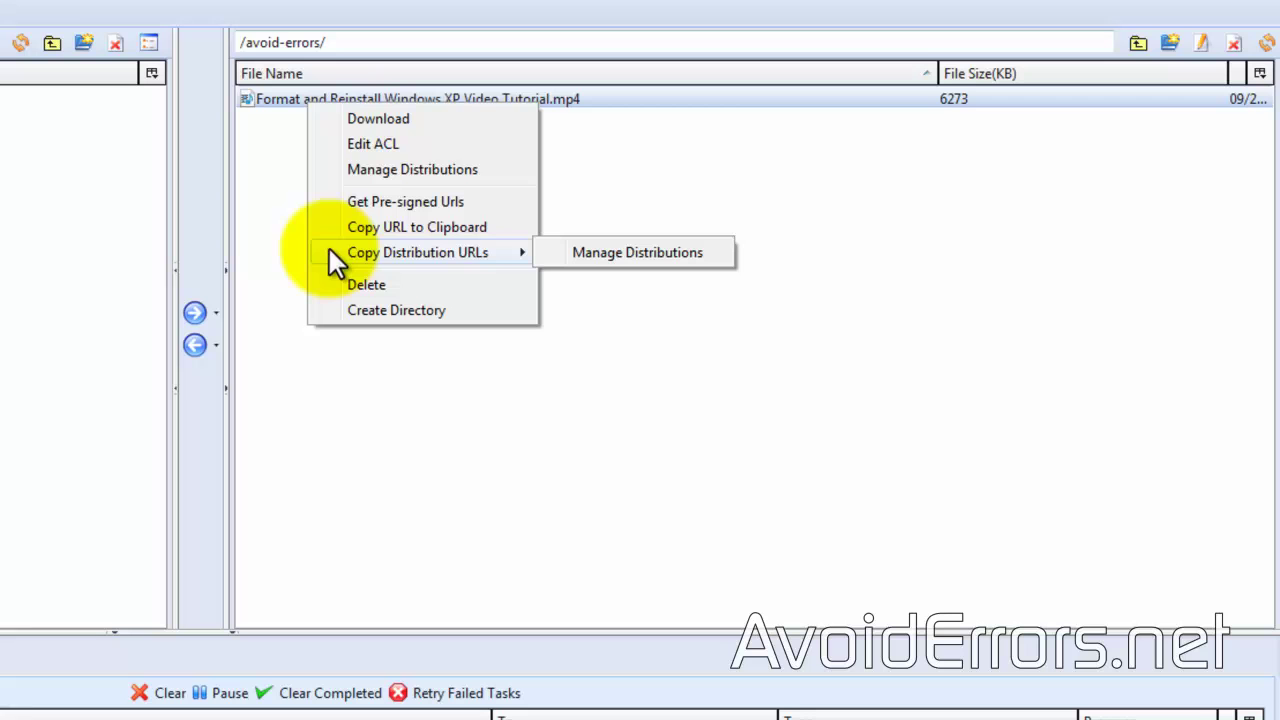
{"action": "left_click", "coordinate": [606, 256]}
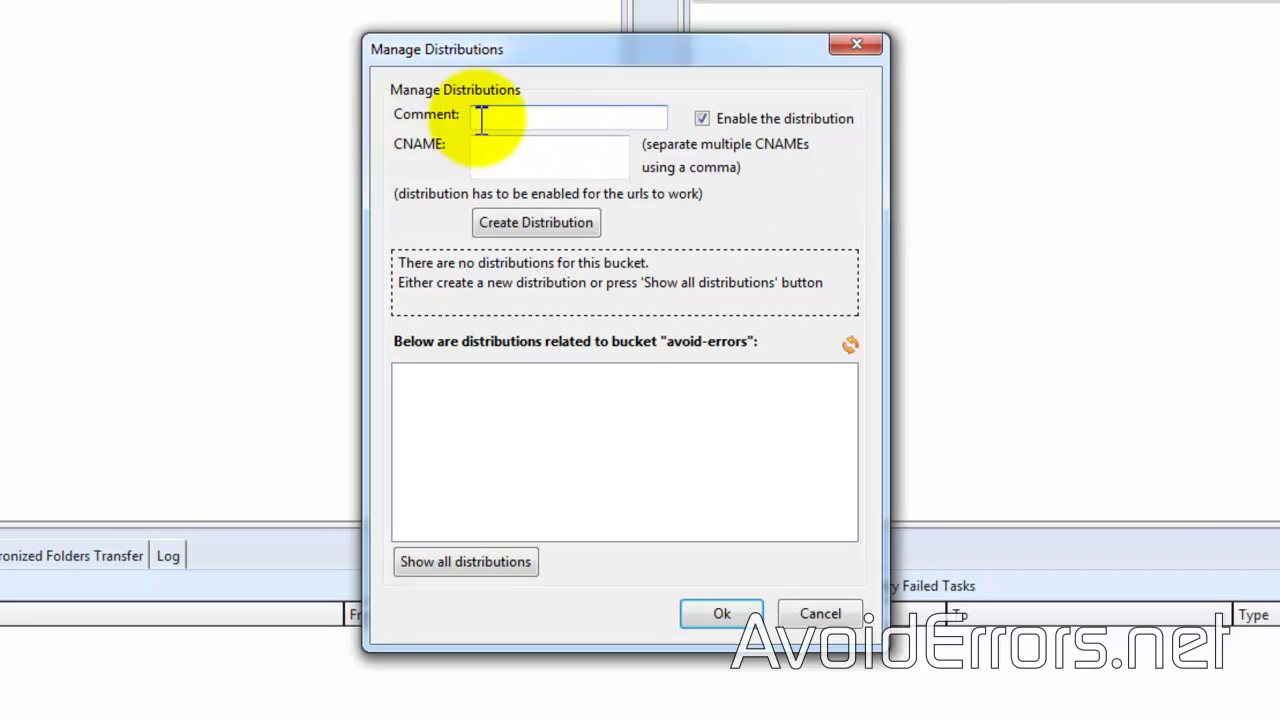
{"action": "left_click", "coordinate": [561, 229]}
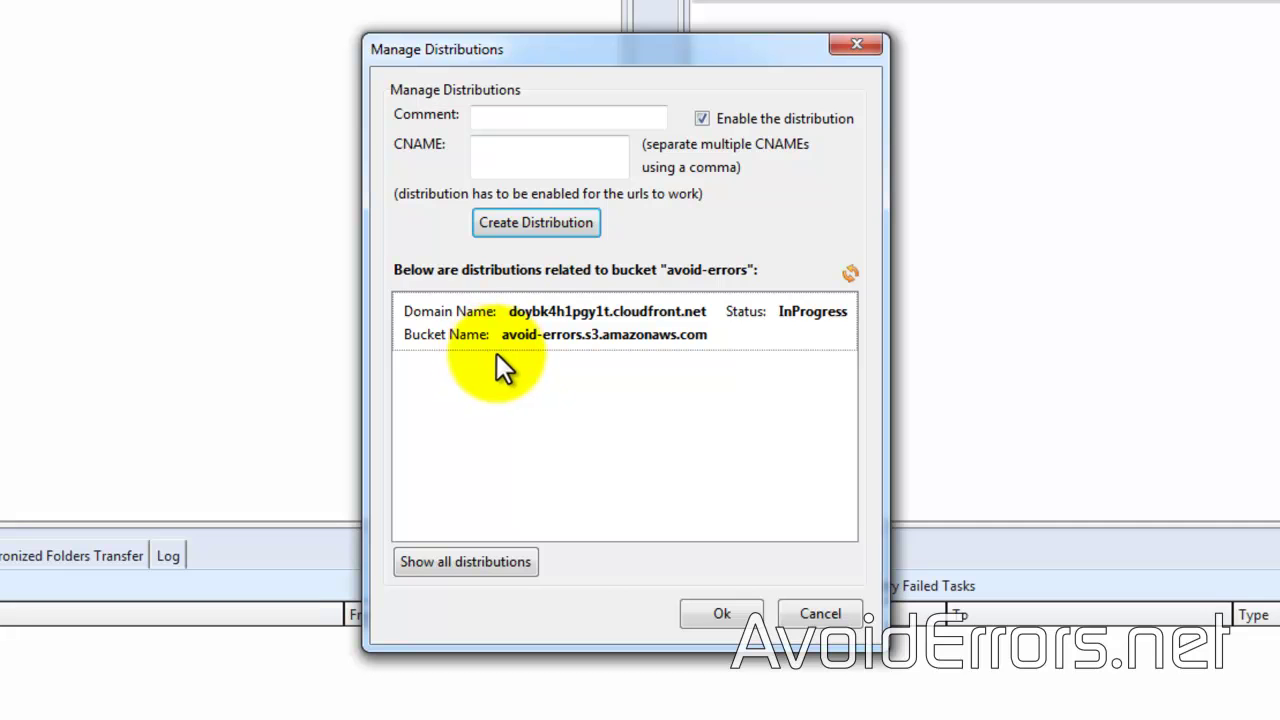
{"action": "left_click", "coordinate": [718, 615]}
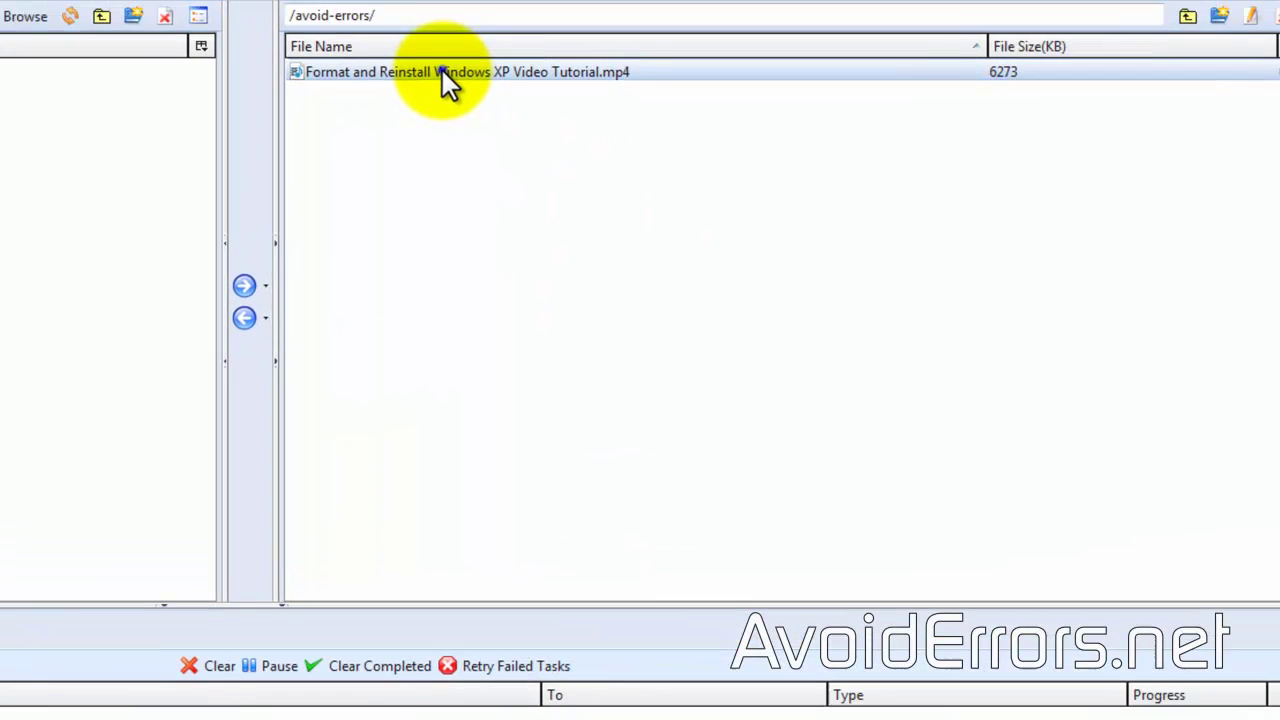
Step: Check the mp4's CloudFront URL under doybk4h1pgy1t.cloudfront.net in its context menu
{"action": "right_click", "coordinate": [396, 83]}
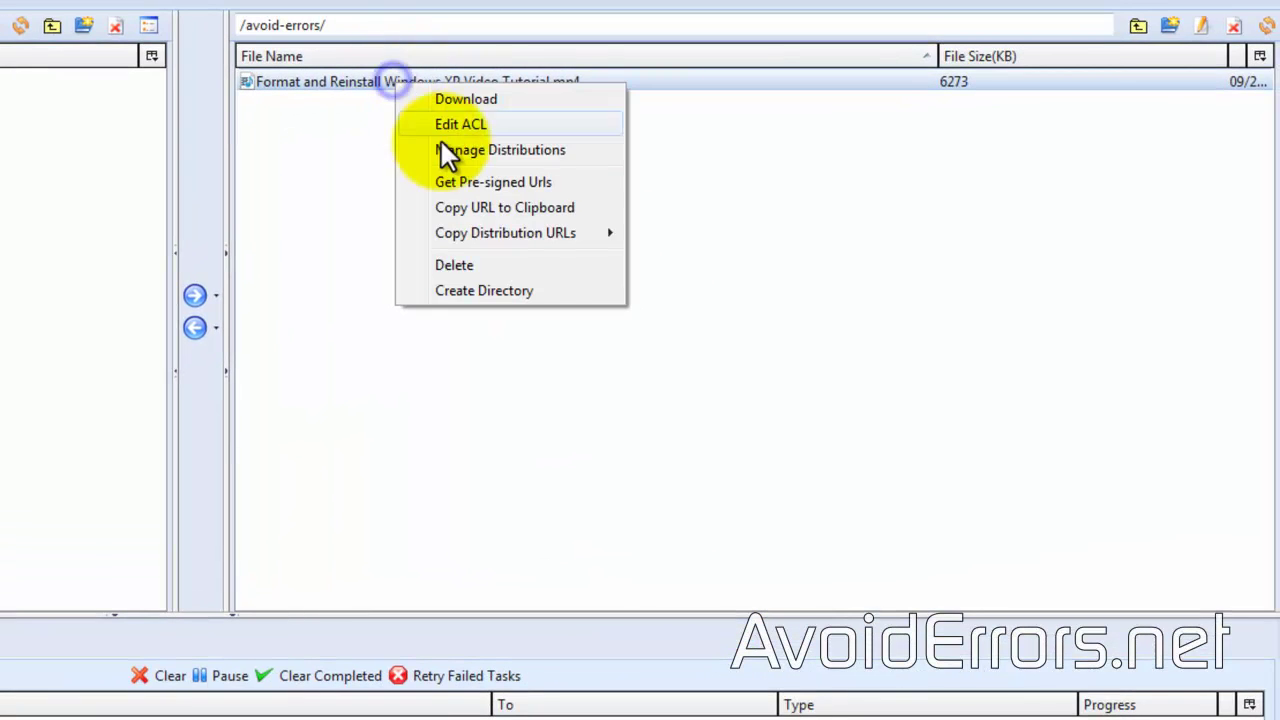
{"action": "mouse_move", "coordinate": [464, 230]}
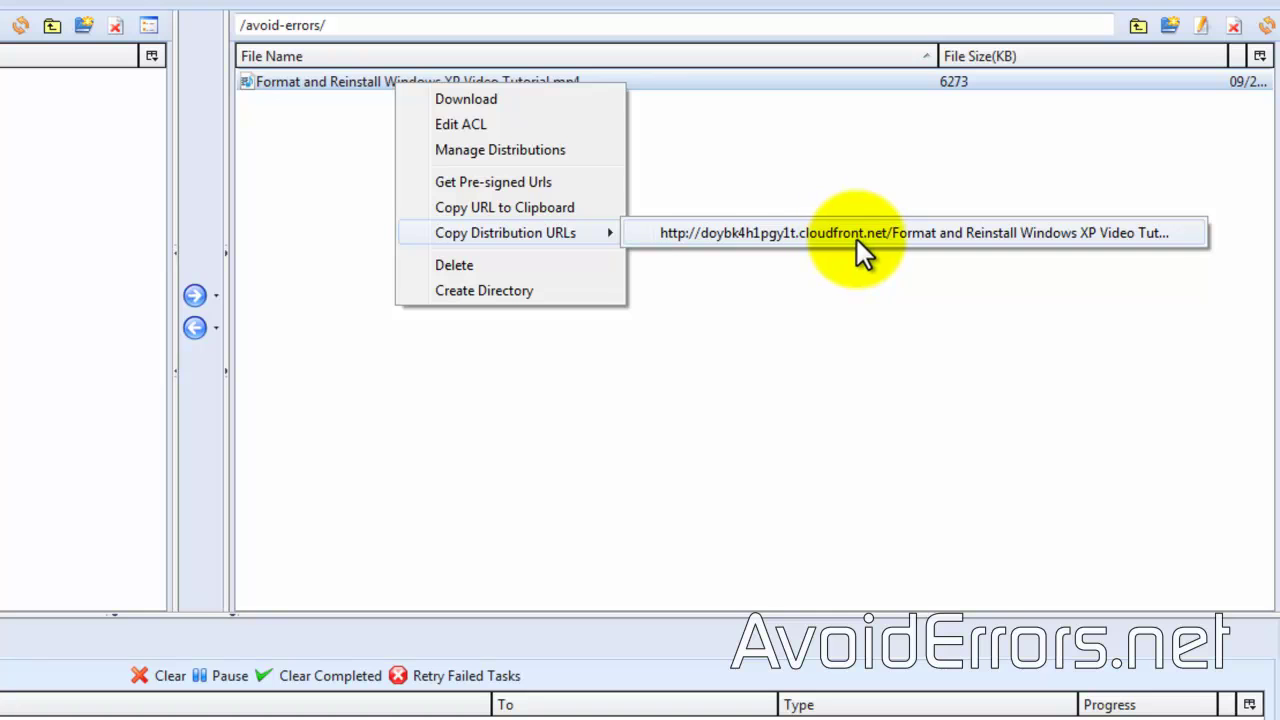
{"action": "left_click", "coordinate": [479, 401]}
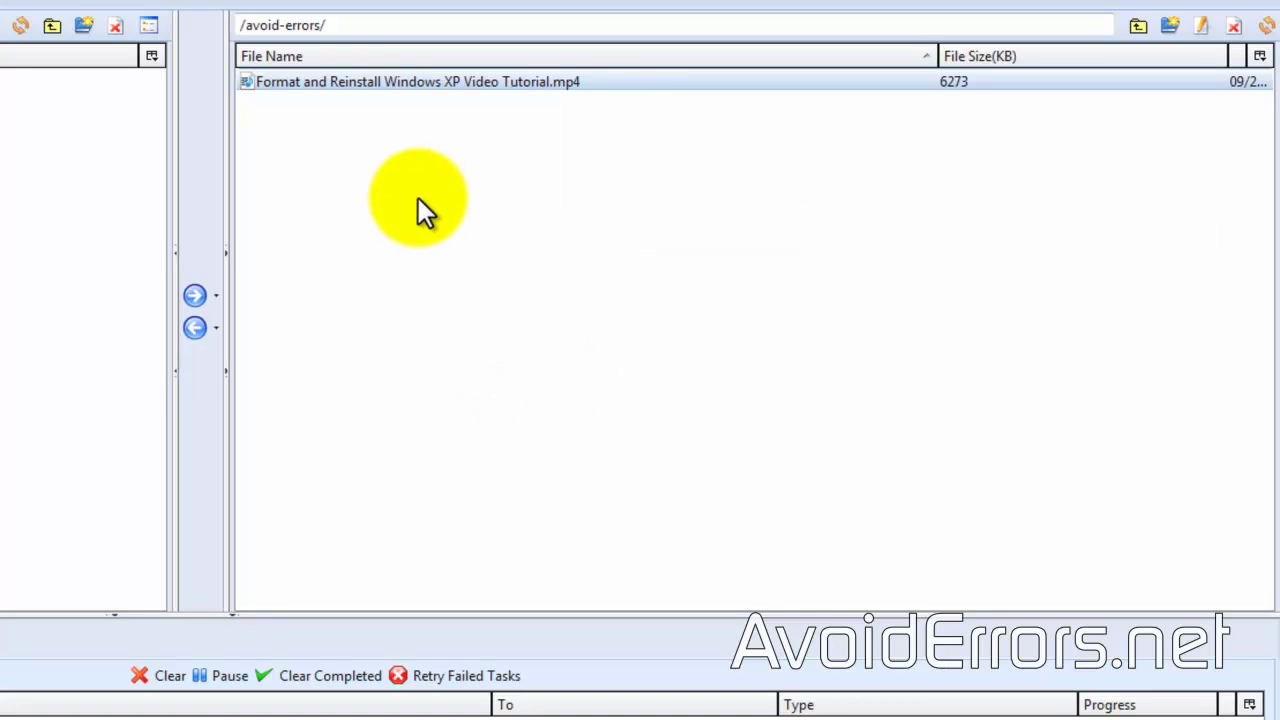